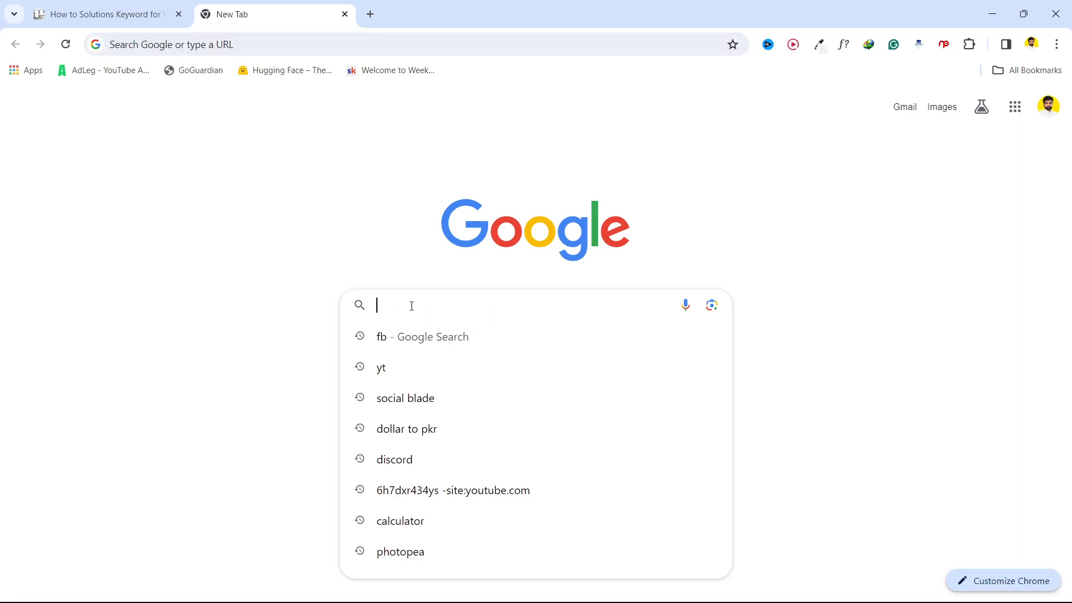
- Search Google for fb, and search for amazon in a separate browser tab
type("Fb")
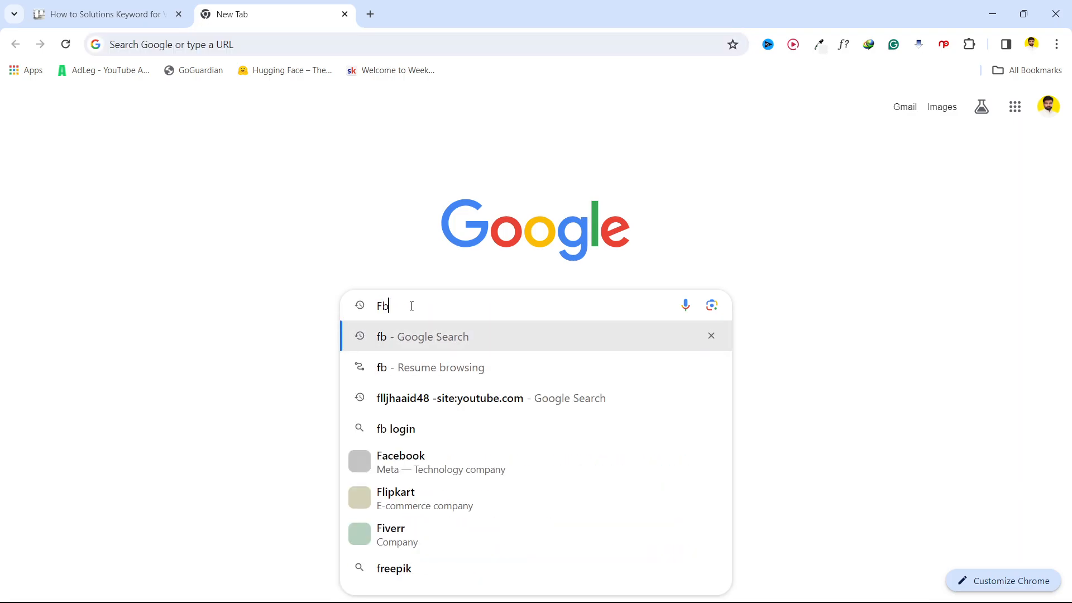
key("Return")
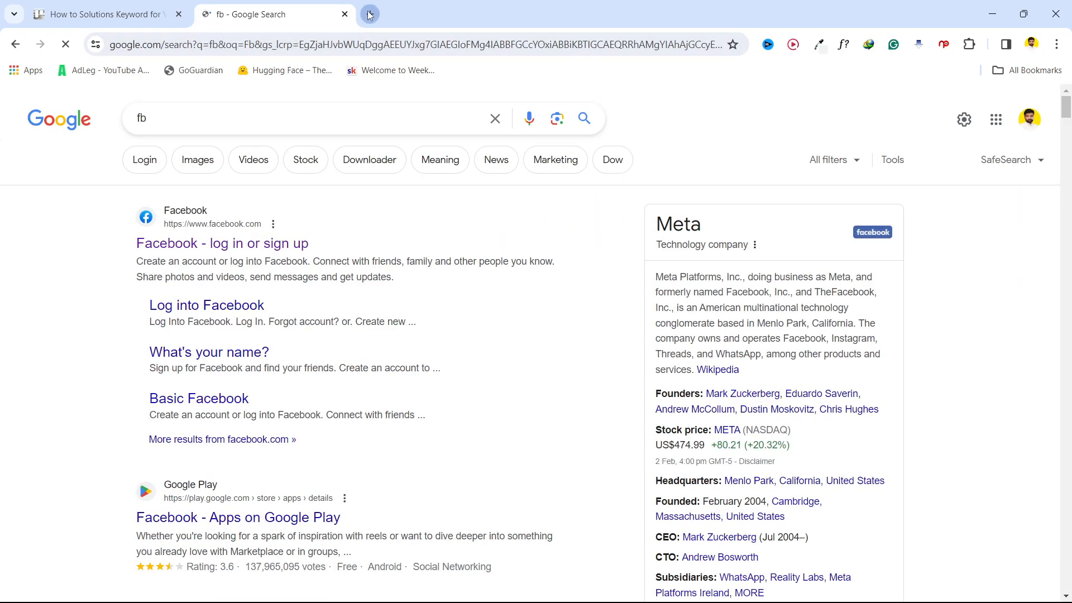
key("ctrl+t")
left_click(422, 299)
type("am")
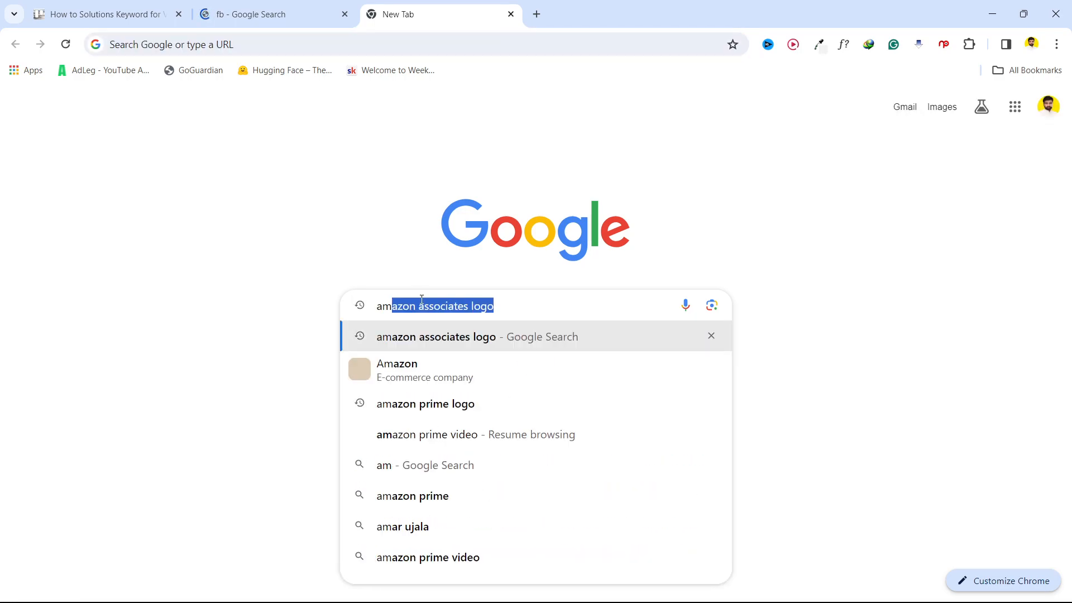
type("azon")
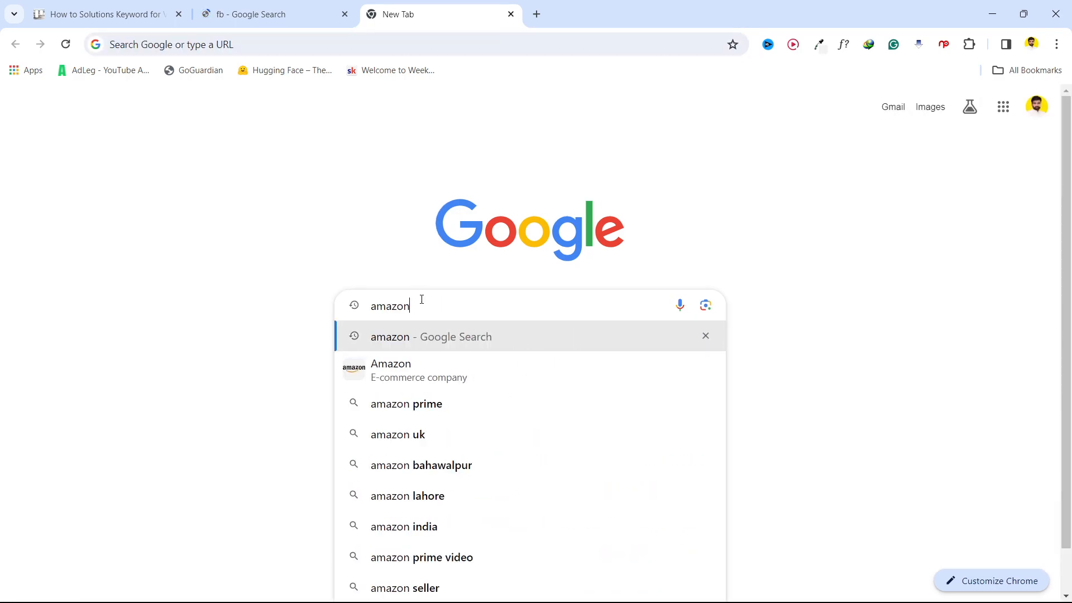
key("Return")
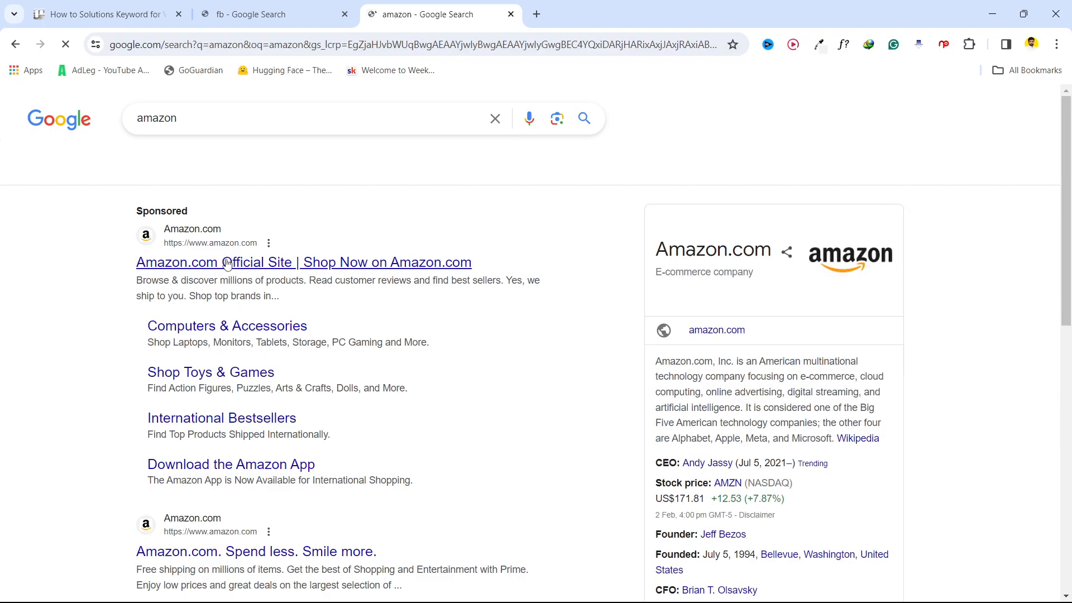
- Open the official Facebook and Amazon sites from their search results, each in its own tab
left_click(254, 5)
left_click(212, 246)
left_click(439, 7)
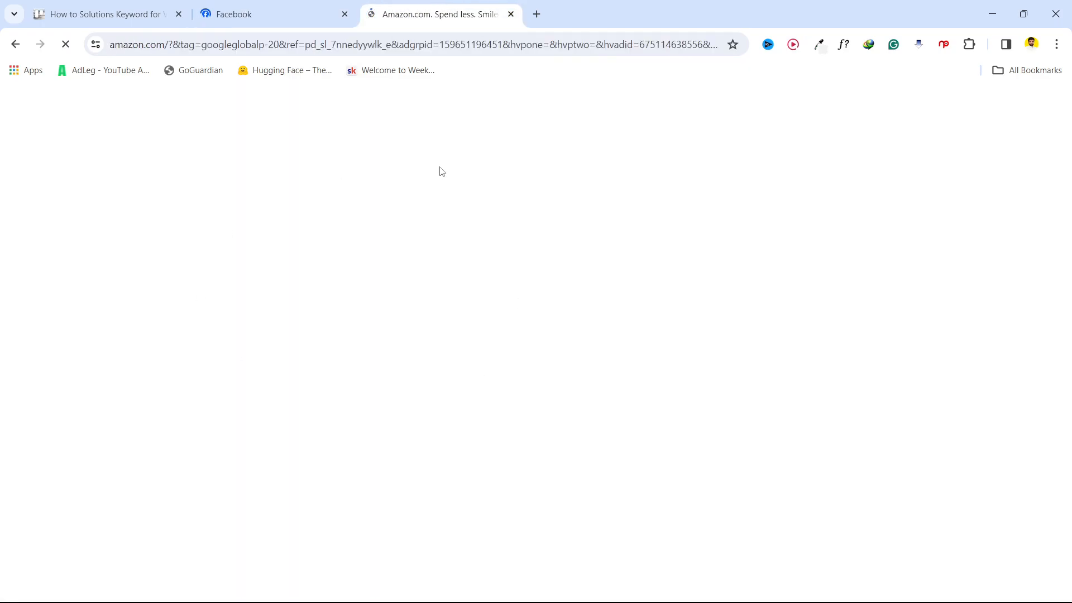
- On Facebook, expand the list of features and open the Crazy Hacks page from the shortcuts
left_click(289, 9)
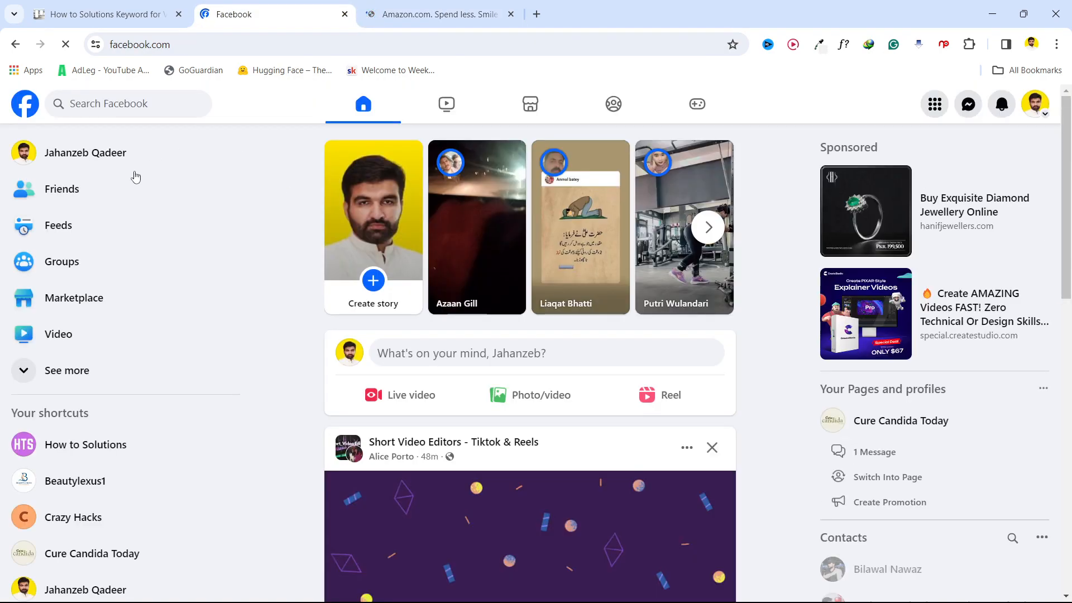
left_click(72, 372)
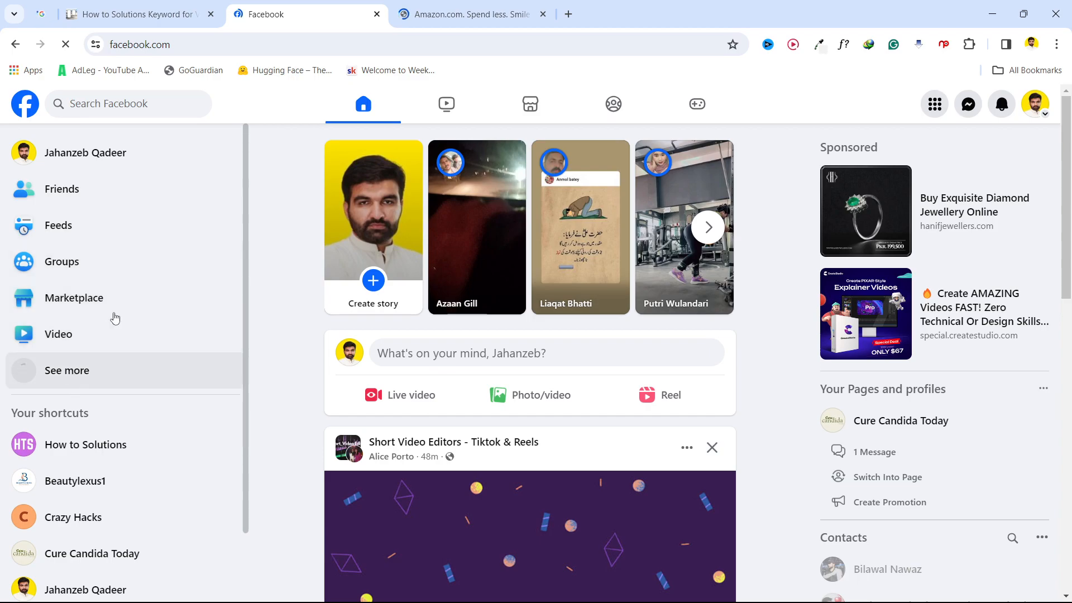
scroll(122, 327, "down", 7)
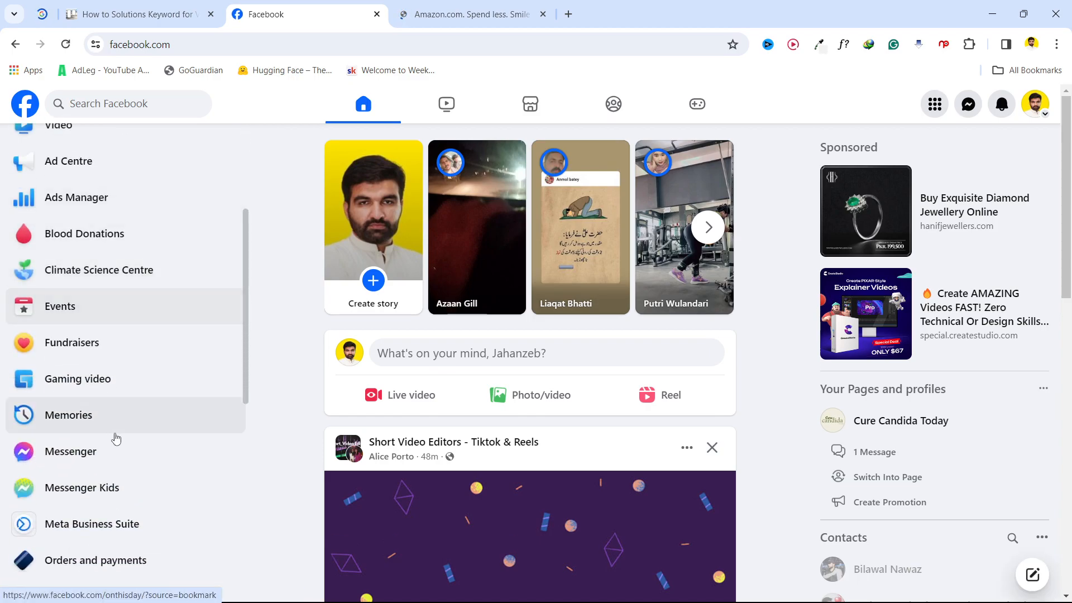
scroll(167, 419, "down", 4)
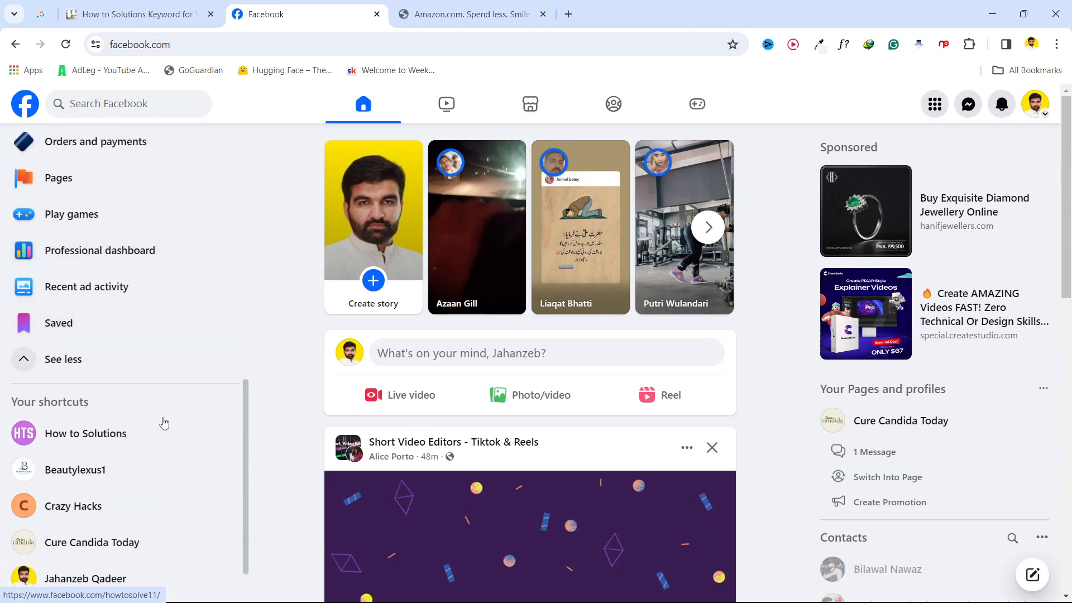
scroll(167, 386, "down", 1)
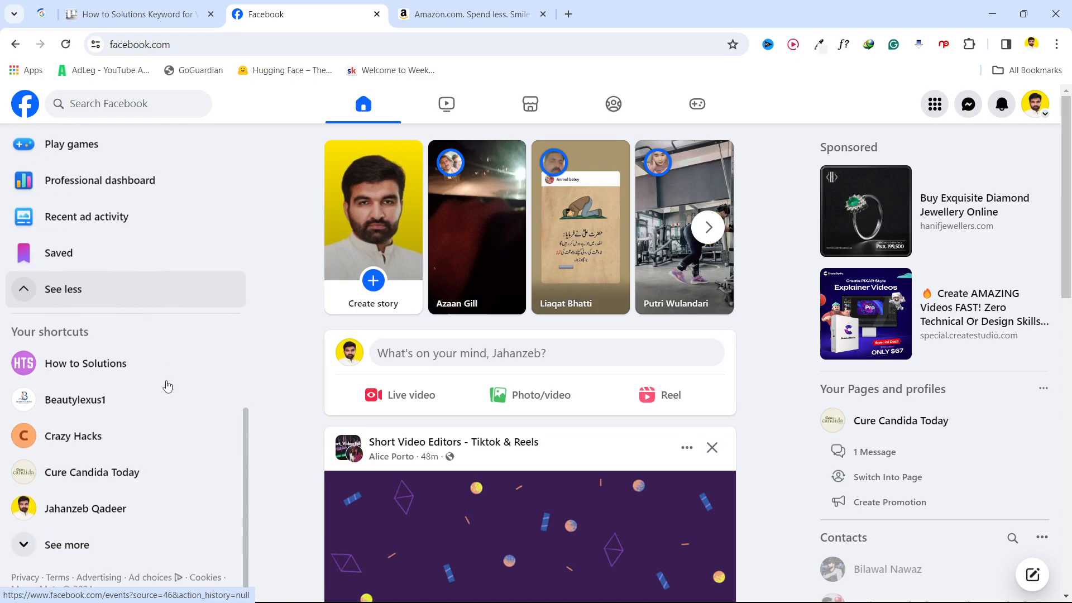
left_click(99, 440)
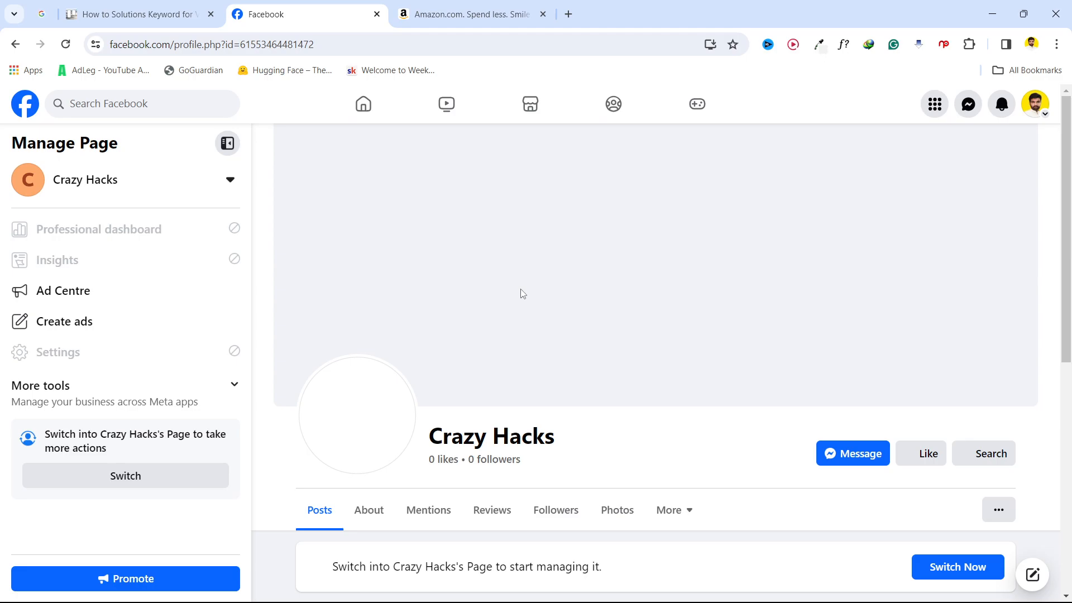
- Switch to Amazon and search the store for mouse
left_click(495, 9)
left_click(318, 134)
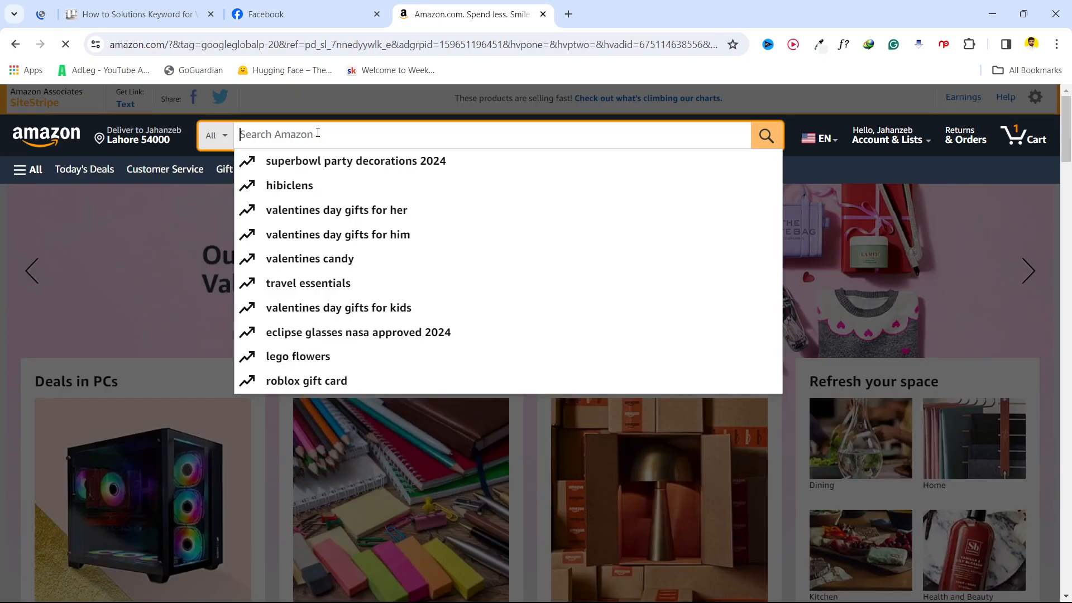
type("mouse")
key("Return")
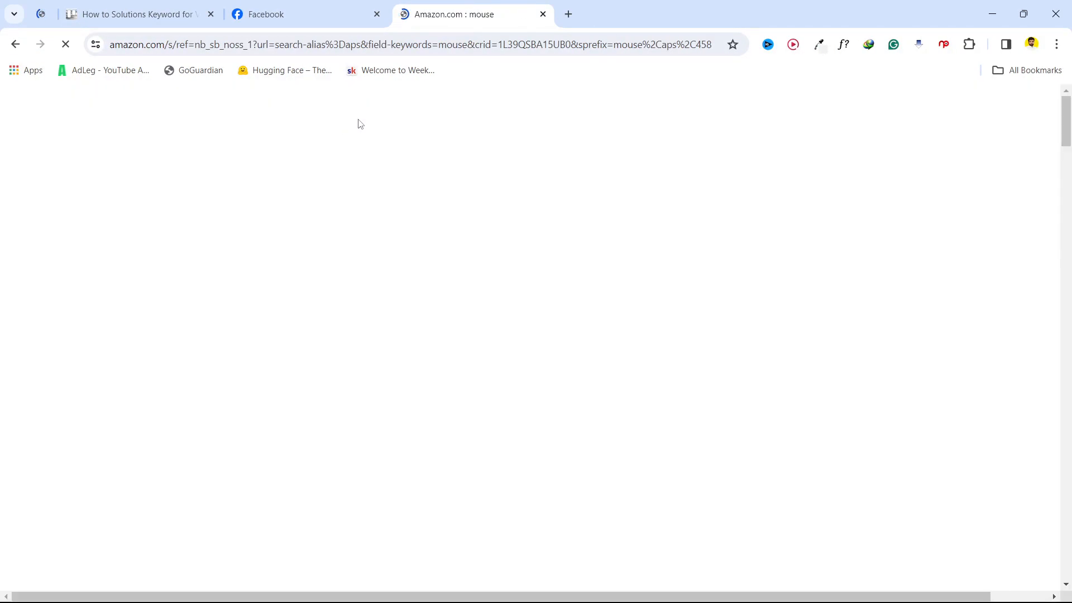
- Return to Facebook and switch into the Crazy Hacks page to manage it
left_click(321, 7)
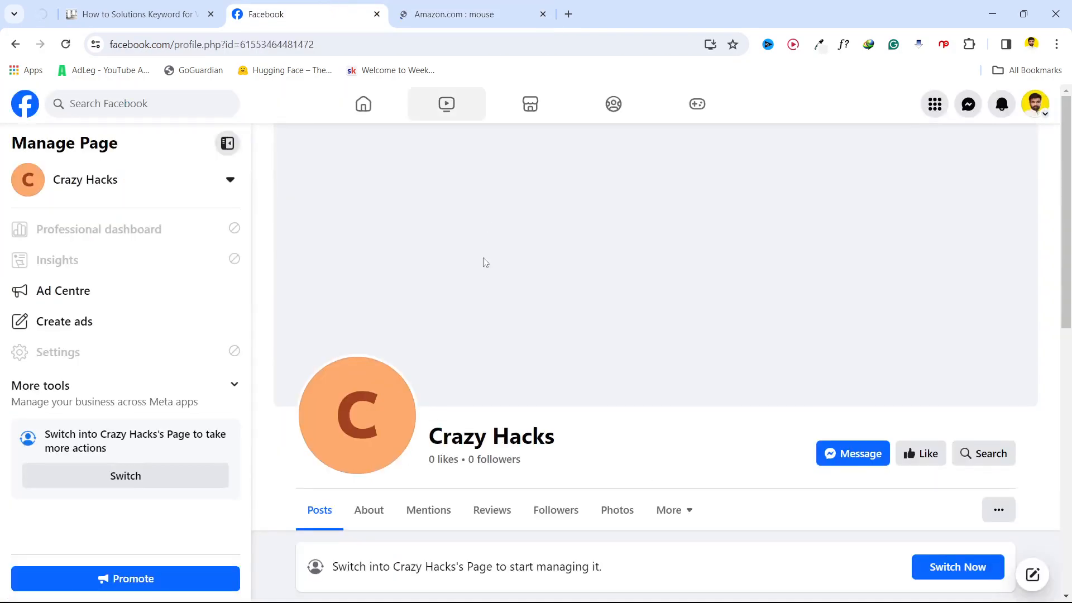
scroll(600, 268, "down", 4)
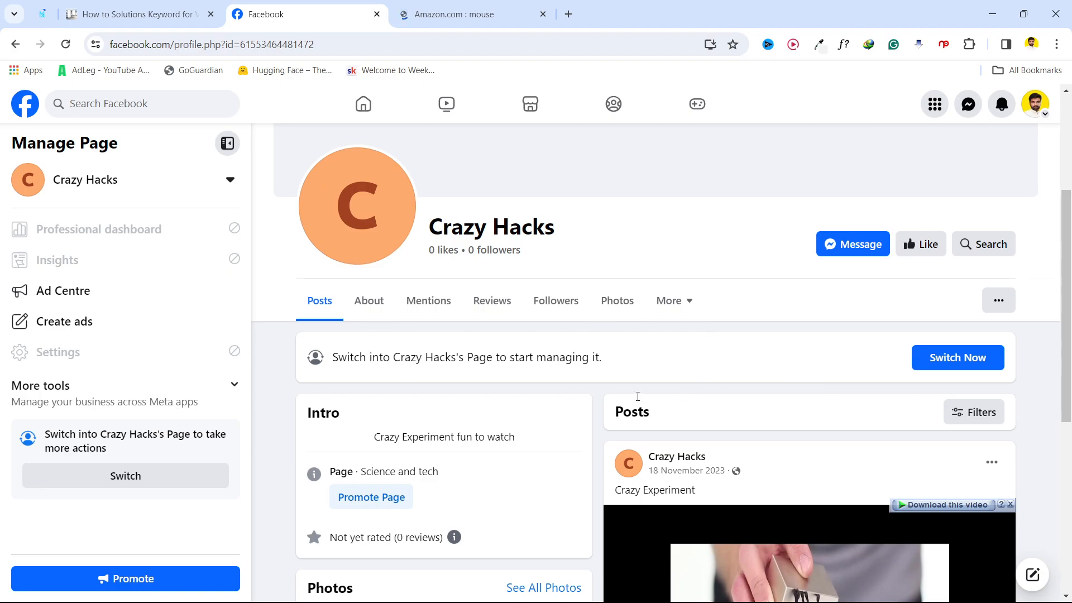
left_click(957, 361)
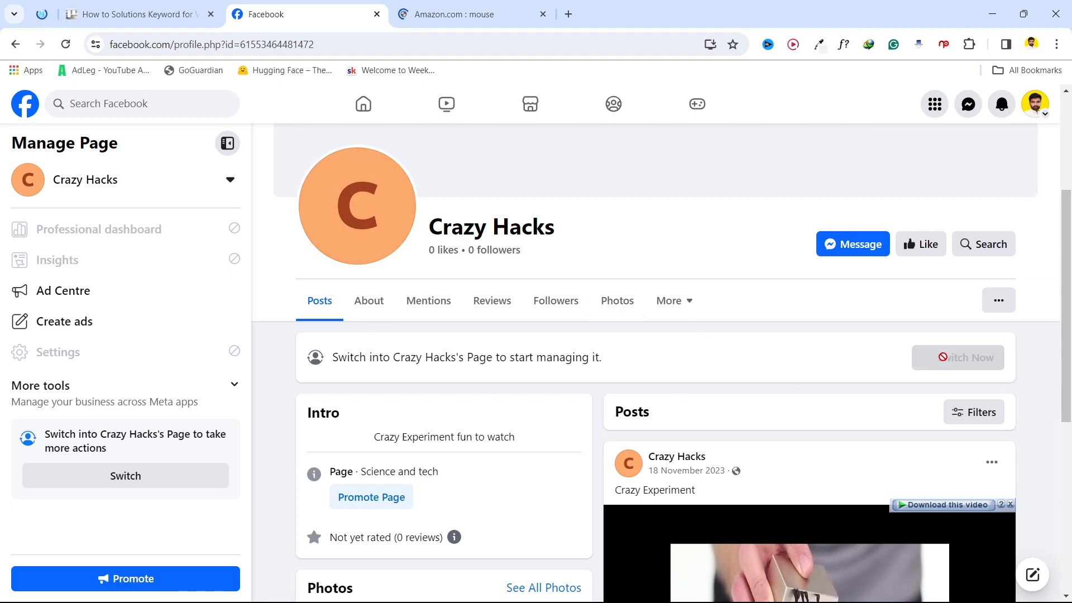
- Open the Amazon Basics 2.4 Ghz Wireless Optical Computer Mouse from the Amazon results and look over its product page
left_click(459, 4)
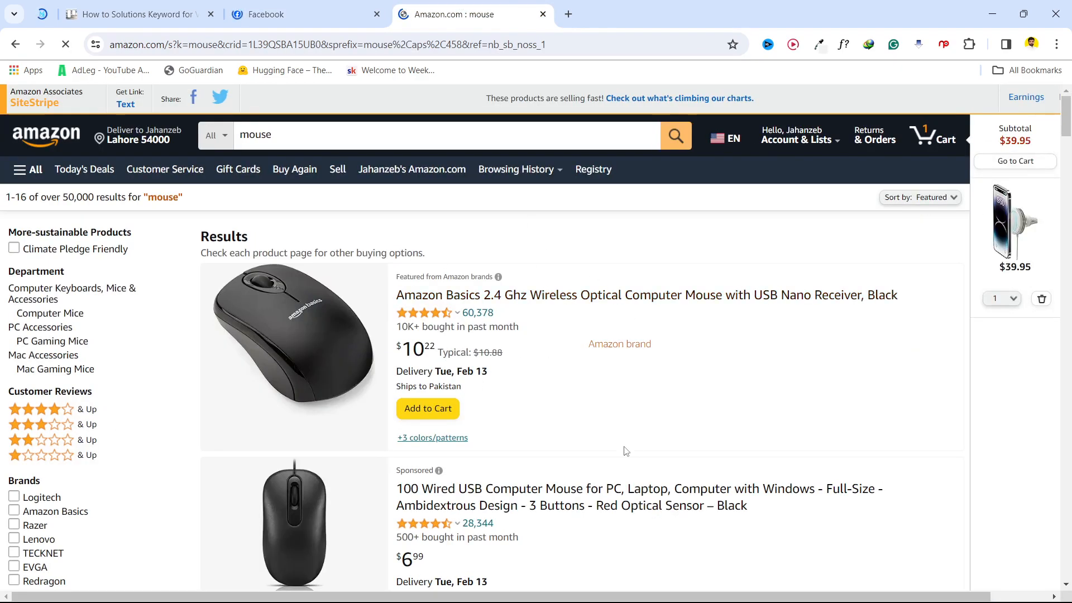
left_click(388, 339)
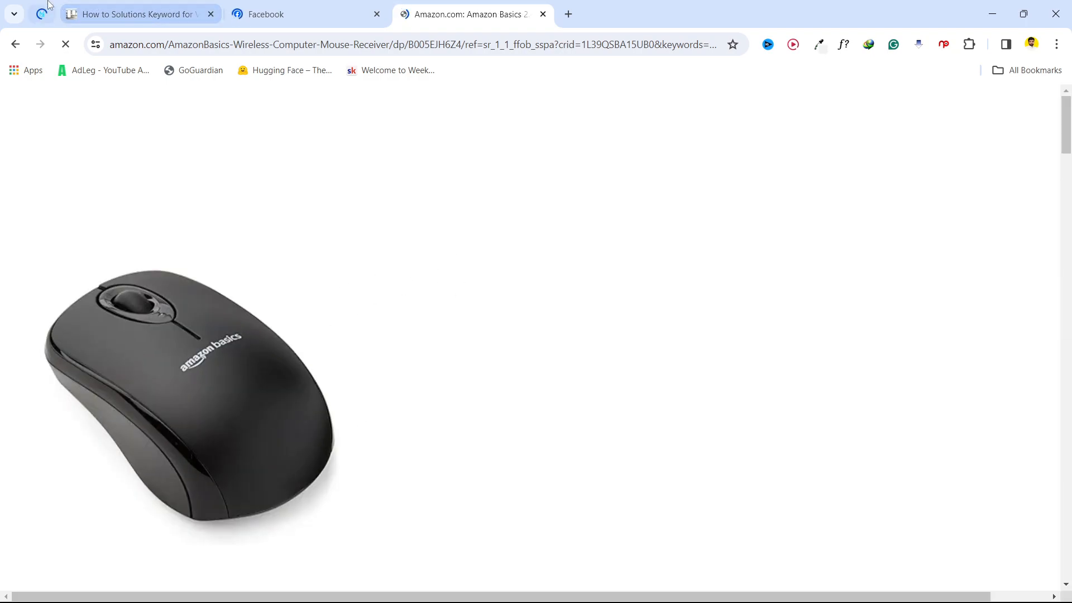
left_click(290, 13)
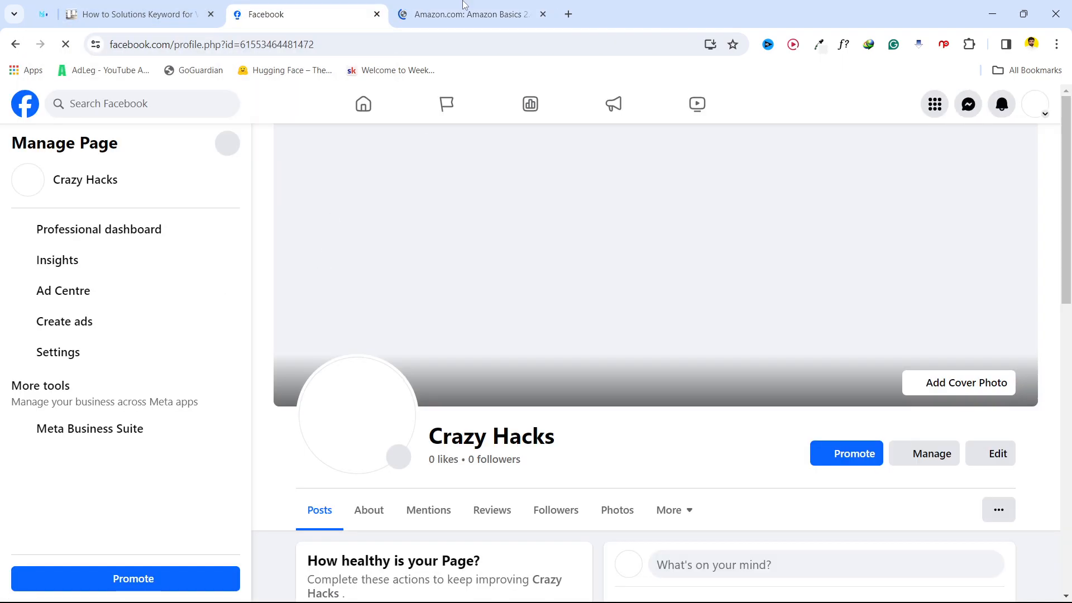
left_click(464, 5)
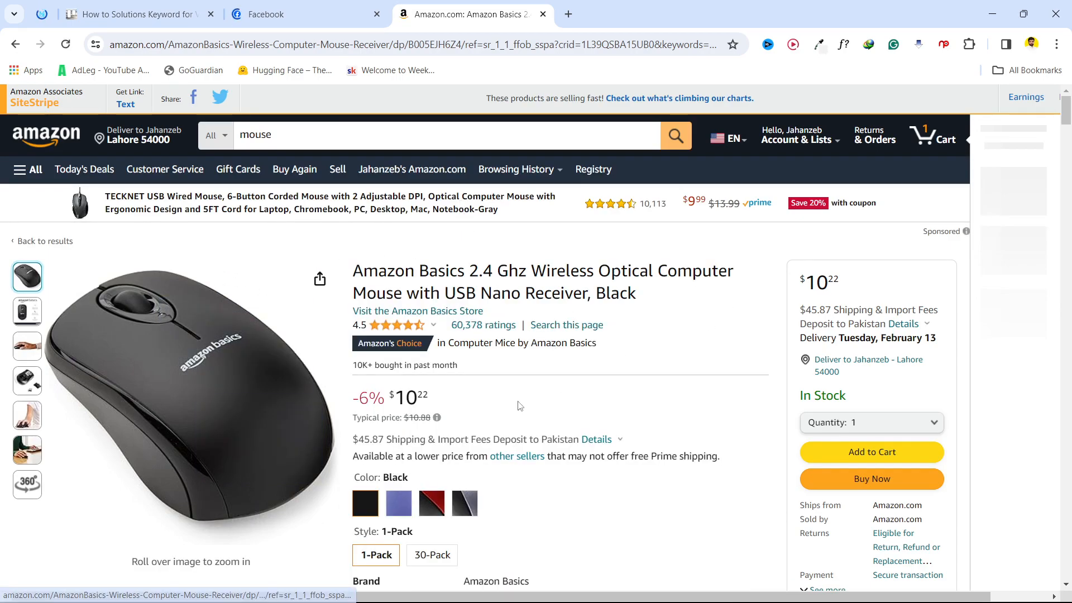
scroll(459, 425, "down", 3)
scroll(439, 315, "up", 3)
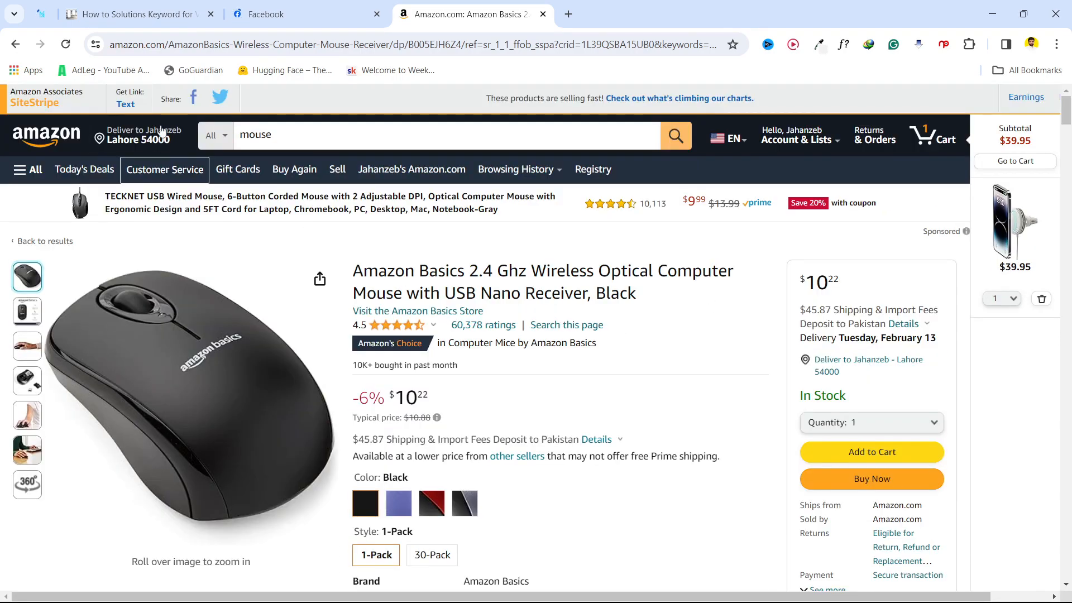
- Try to get an Amazon Associates text link for the Amazon Basics mouse
left_click(117, 106)
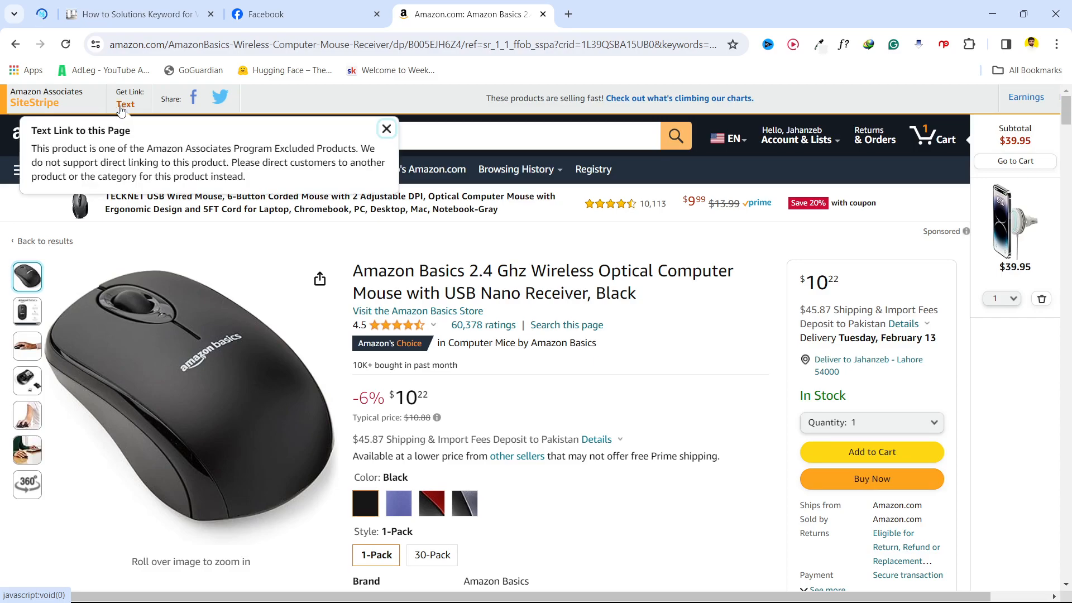
left_click(385, 131)
left_click(125, 105)
left_click(126, 106)
left_click(127, 106)
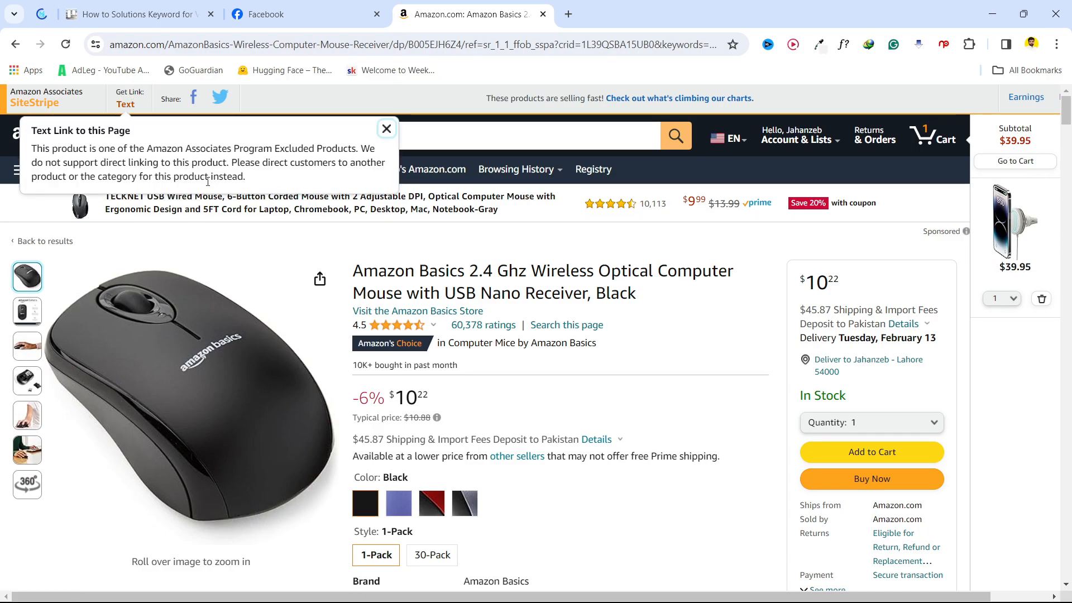
- Go back to the mouse results, open the Razer DeathAdder Essential Gaming Mouse, and check the Crazy Hacks page on Facebook
left_click(16, 44)
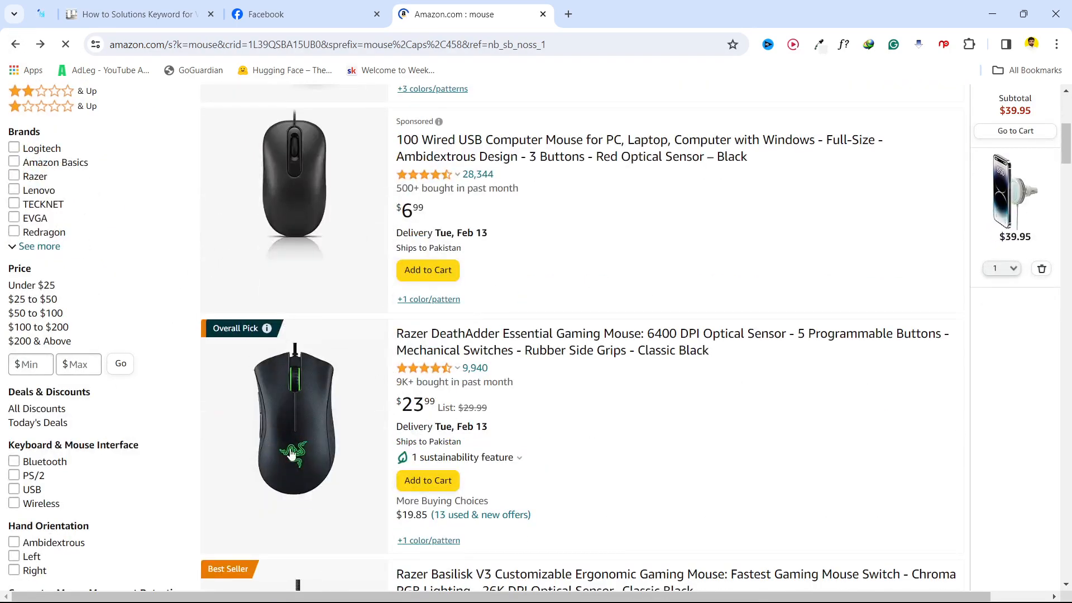
left_click(289, 455)
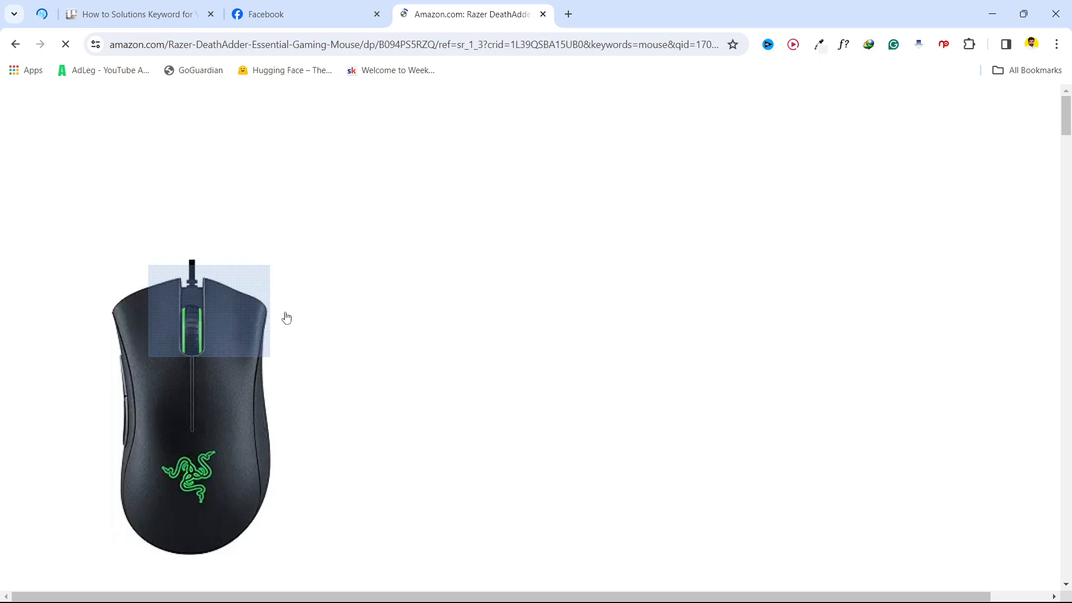
left_click(309, 7)
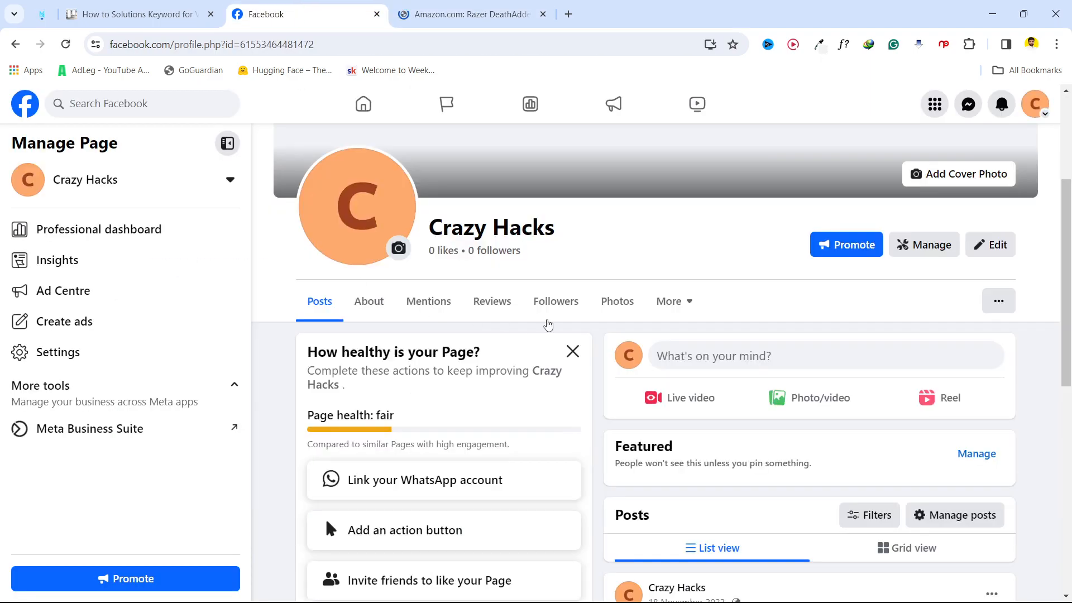
scroll(325, 377, "down", 2)
scroll(527, 435, "up", 2)
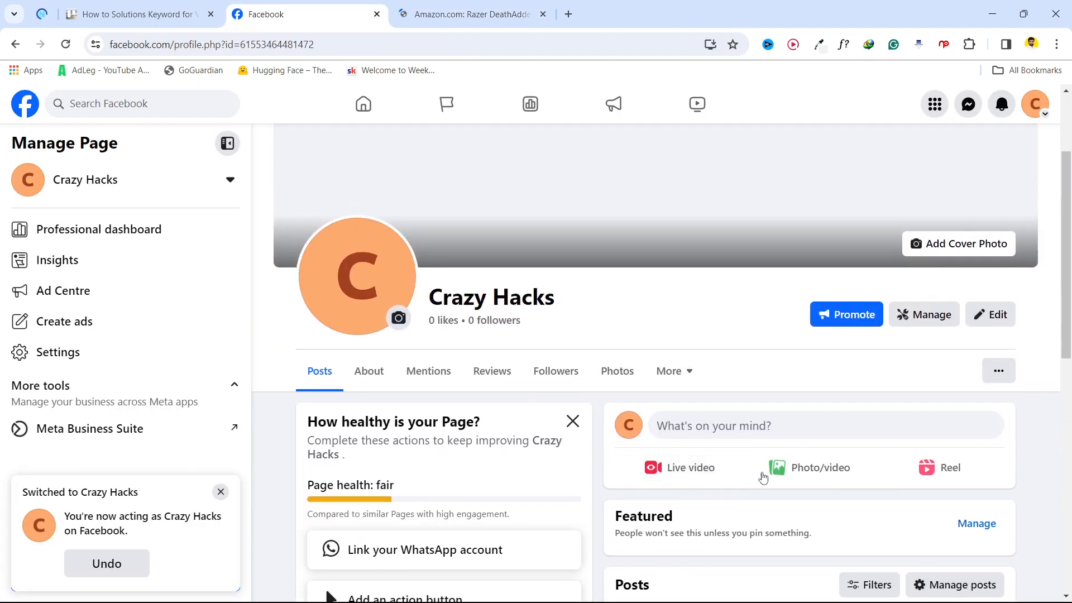
- Generate the Amazon Associates short text link for the Razer DeathAdder mouse and copy it
left_click(464, 14)
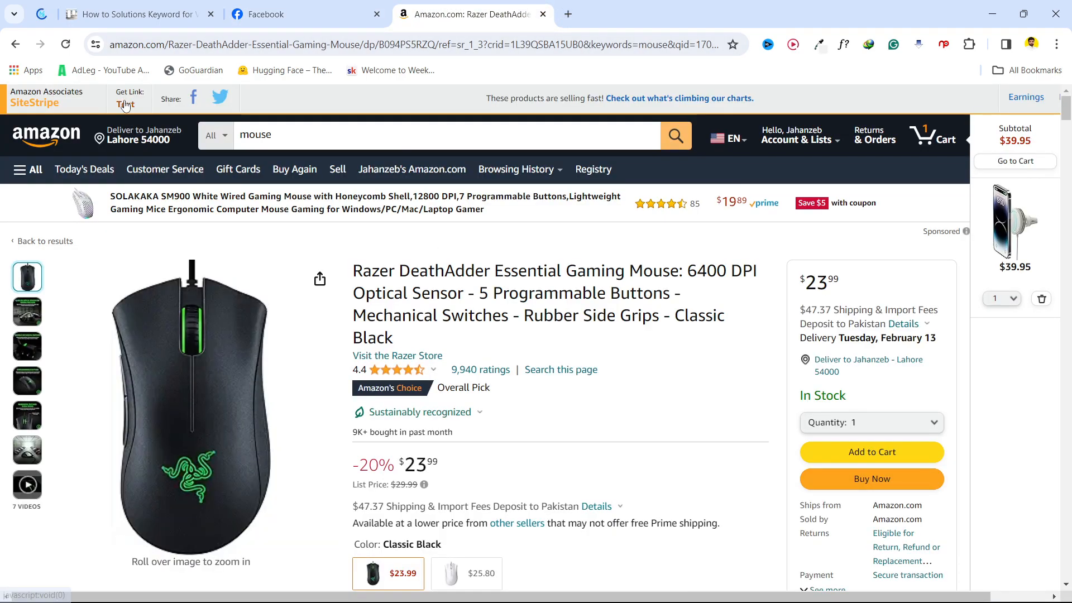
left_click(125, 103)
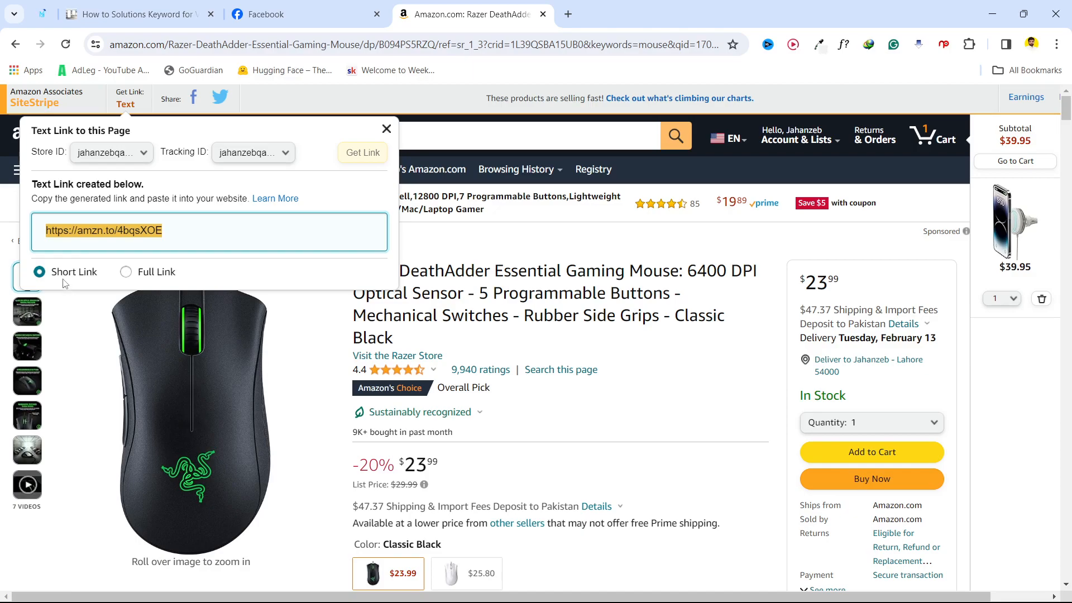
right_click(102, 235)
left_click(144, 247)
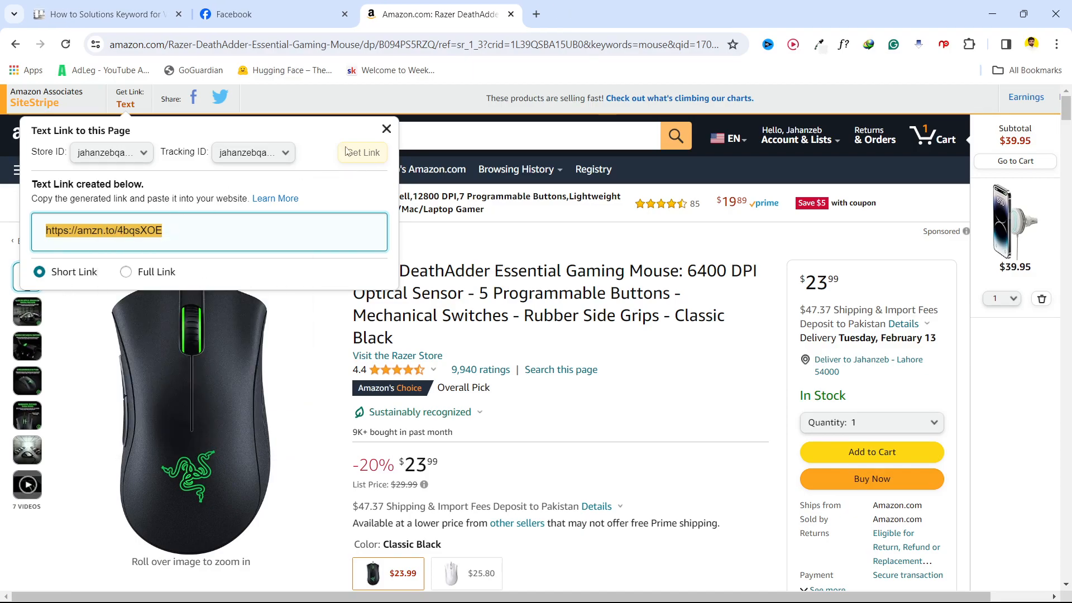
- Search Google for pexels in a new browser tab
left_click(284, 10)
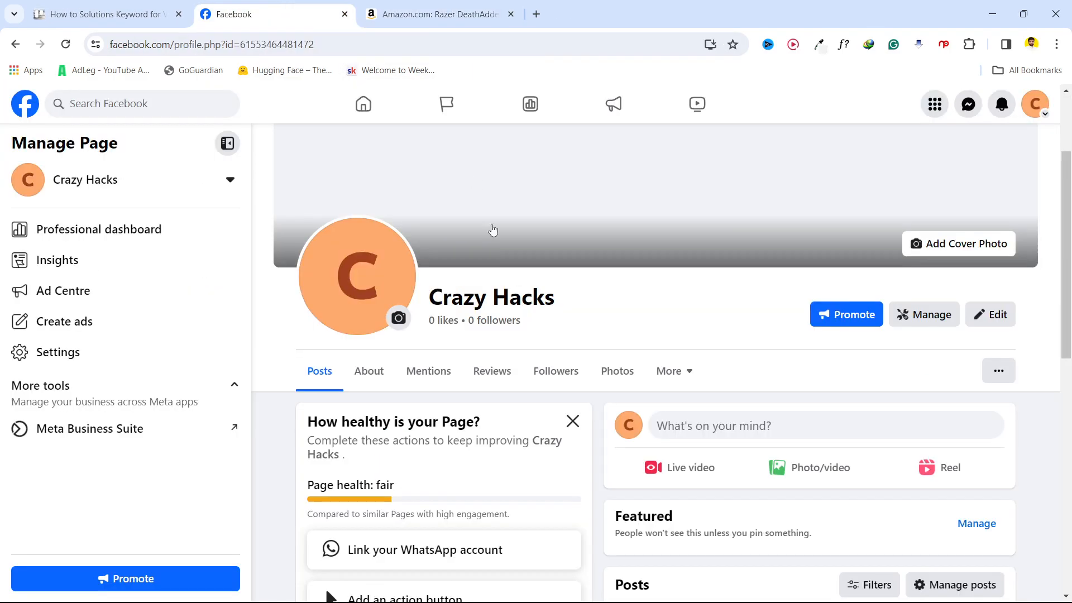
left_click(537, 14)
left_click(493, 306)
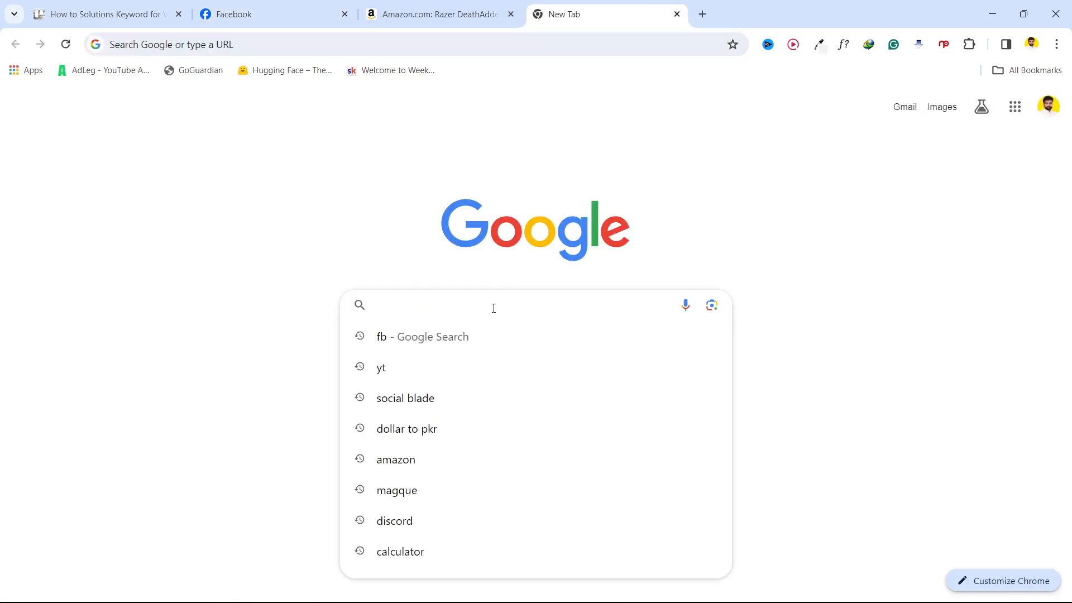
type("pexels")
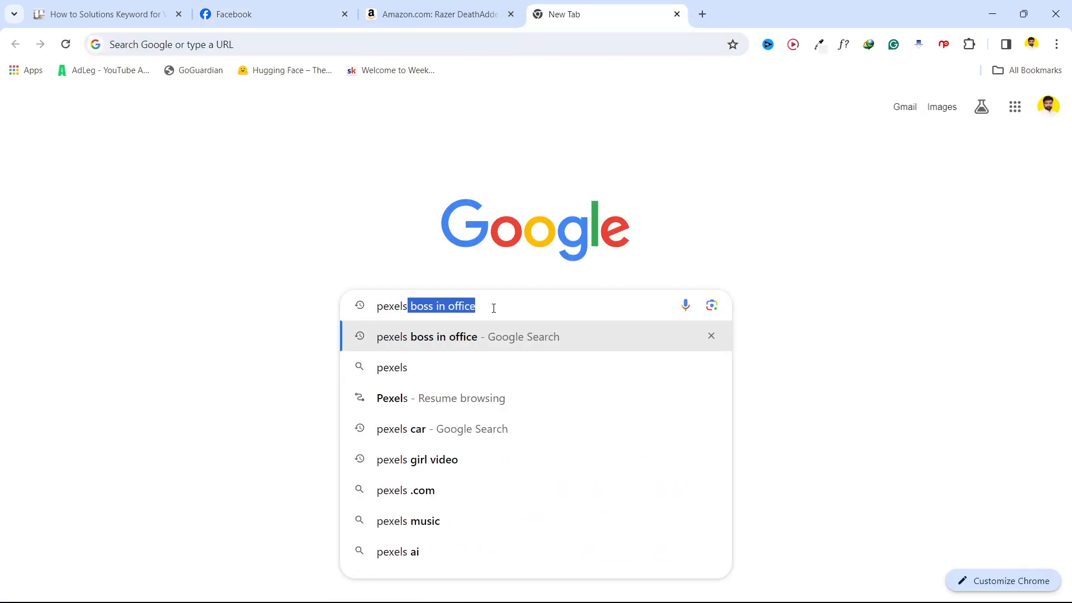
key("BackSpace")
key("Return")
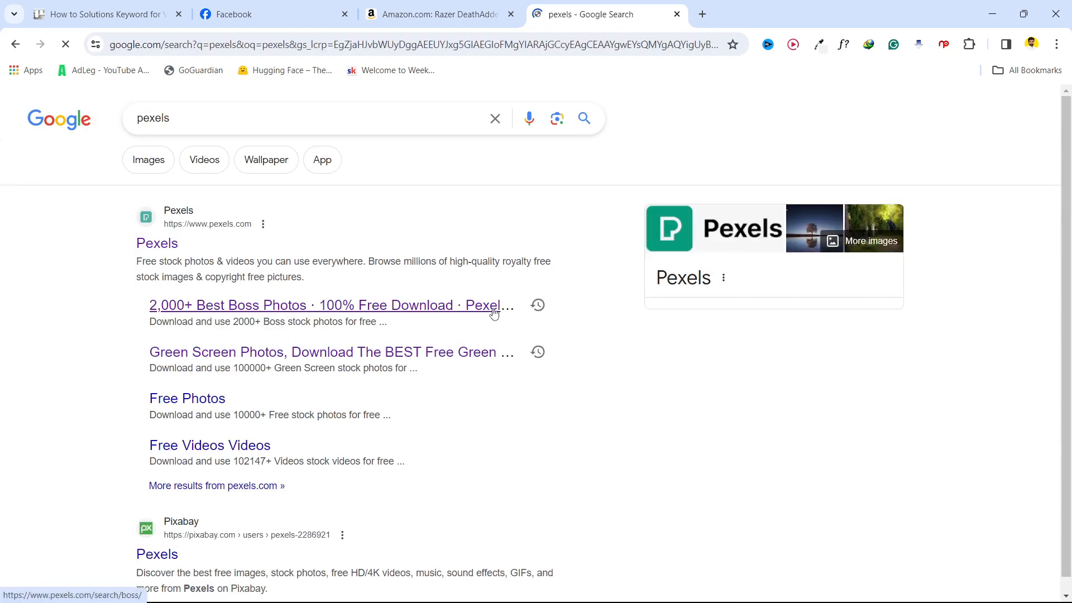
- Open the Pexels website from the search results and search its photos for computer mouse
left_click(455, 308)
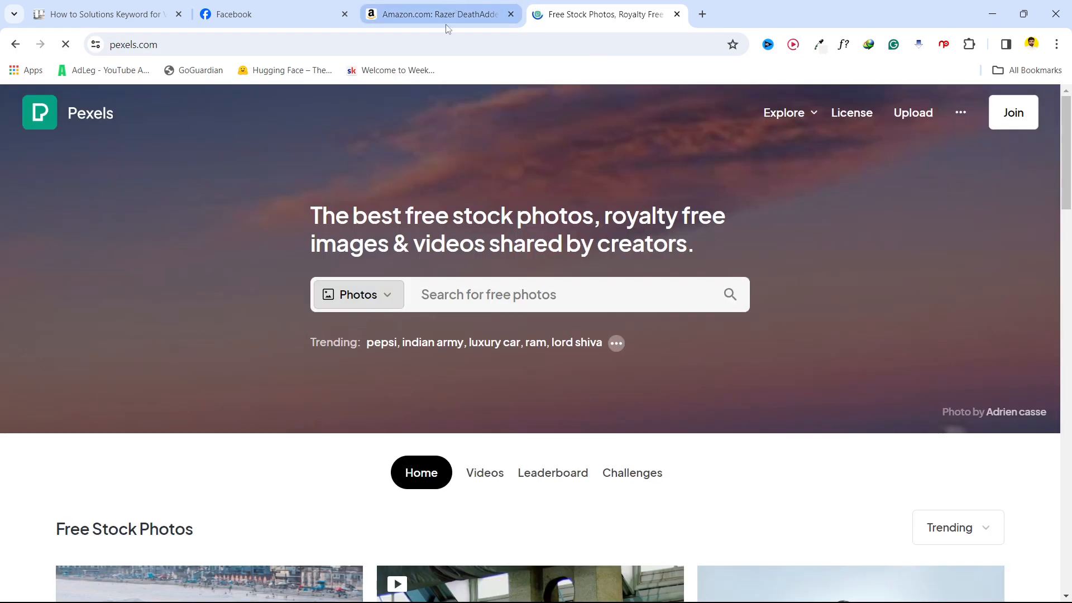
left_click(478, 300)
type("co")
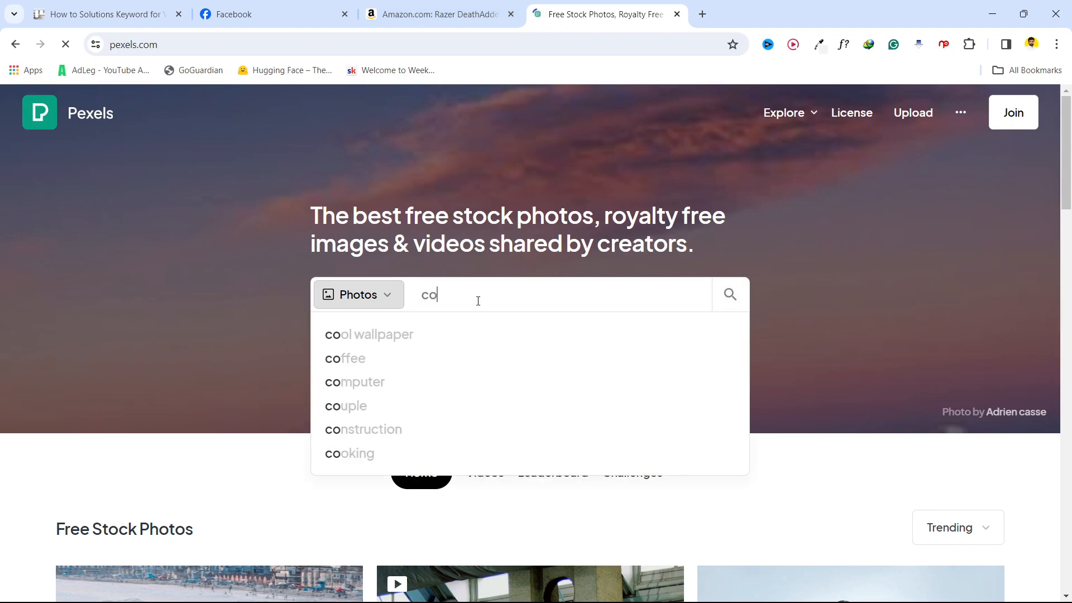
type("mputer ")
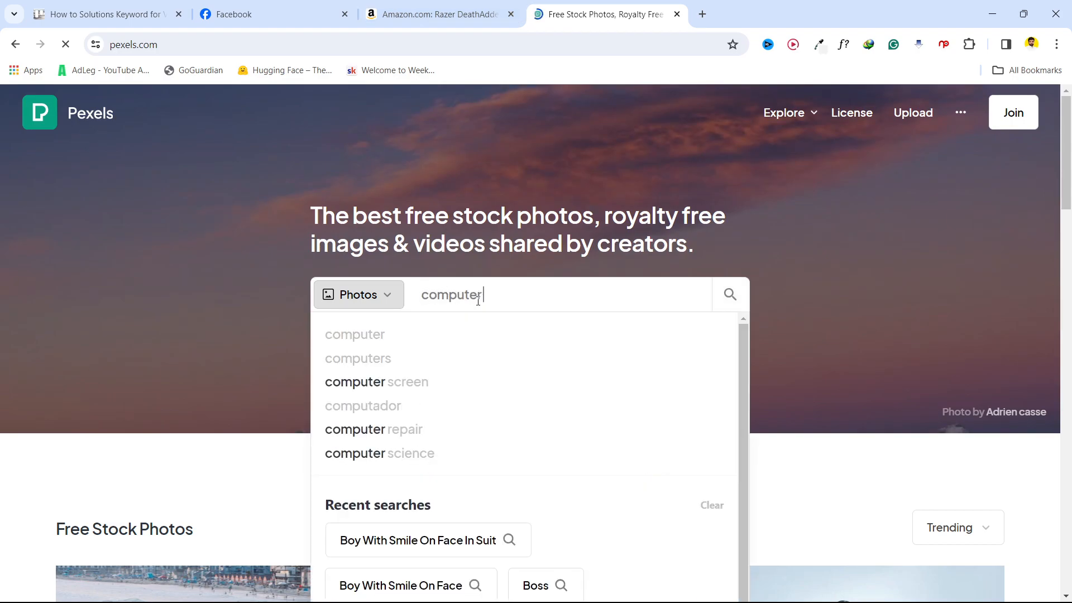
type("mouse")
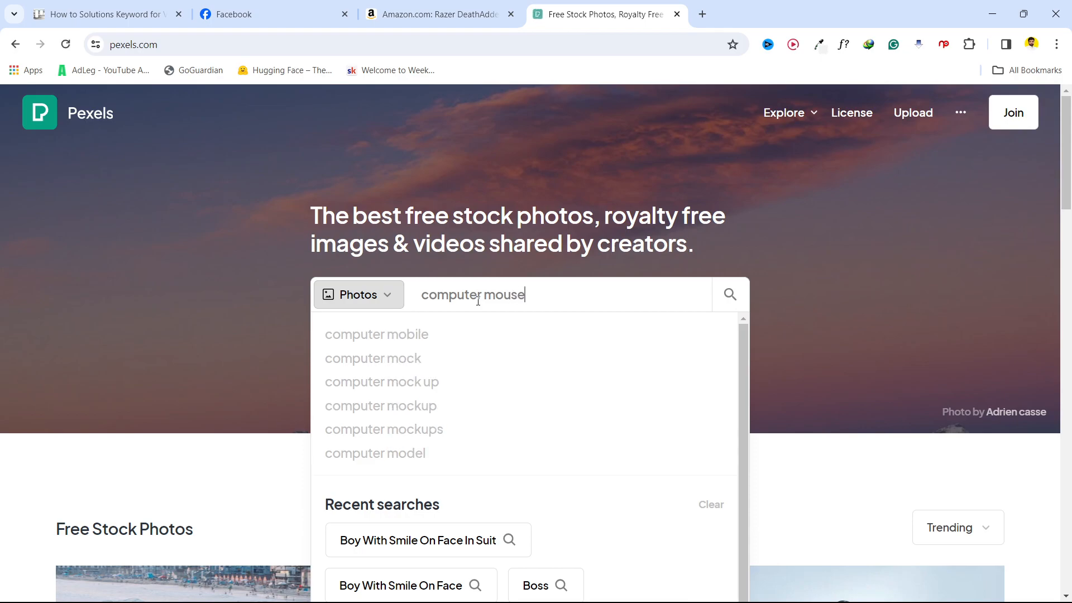
key("Return")
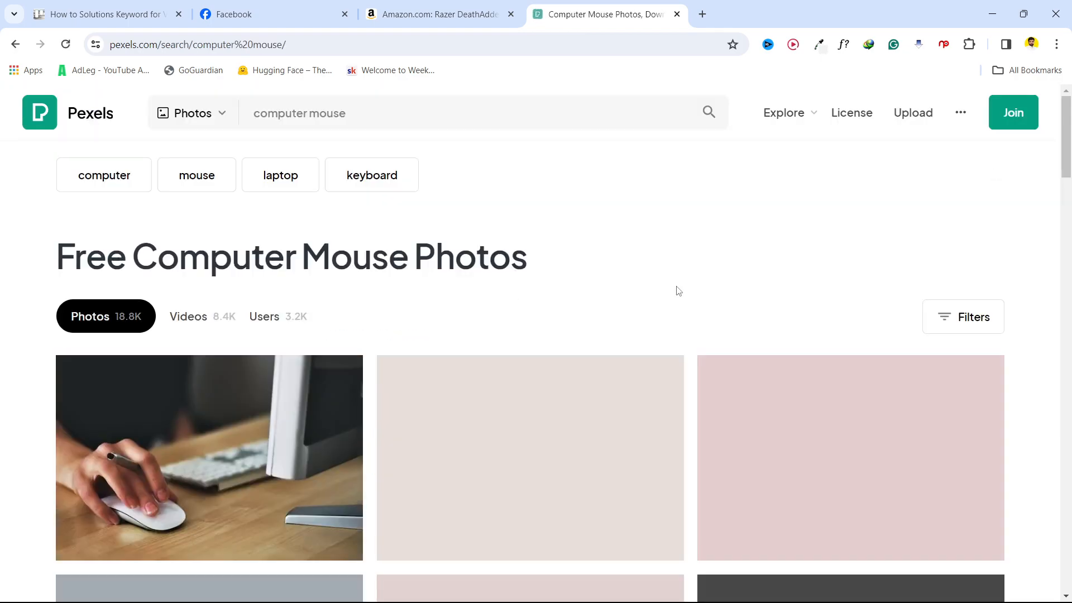
- Browse the computer mouse photos and open the one of a black wireless mouse beside a laptop on a zigzag pattern
scroll(601, 408, "down", 4)
scroll(601, 407, "down", 7)
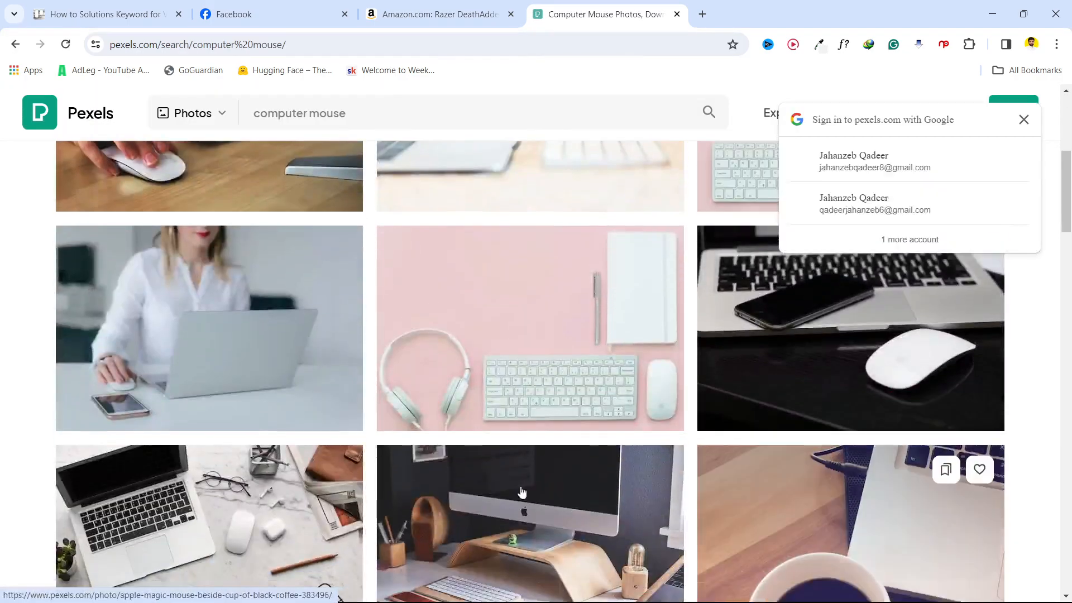
scroll(648, 368, "down", 5)
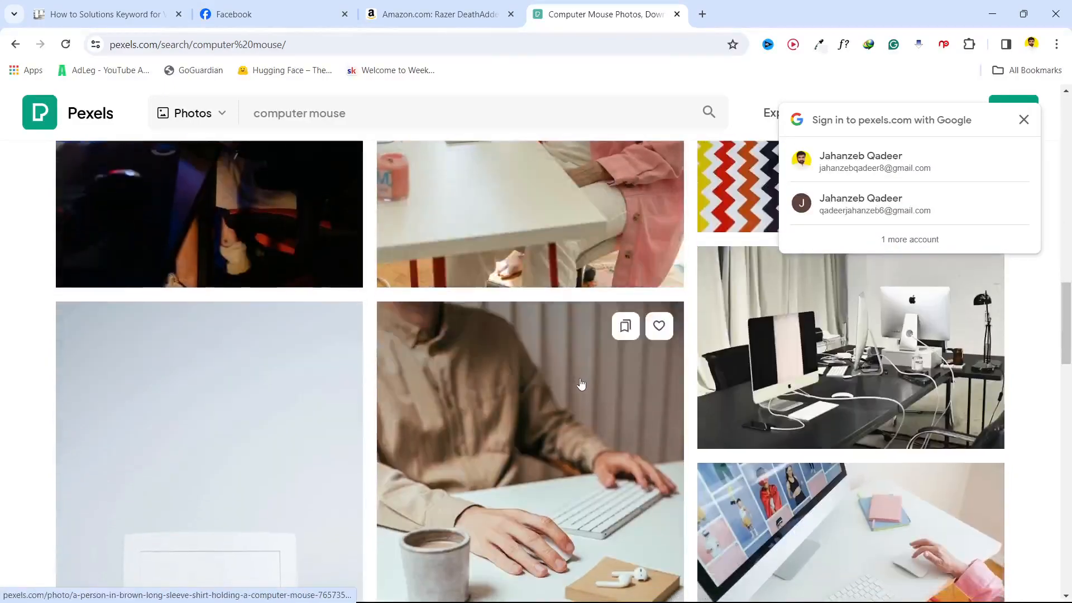
scroll(642, 426, "up", 3)
left_click(796, 435)
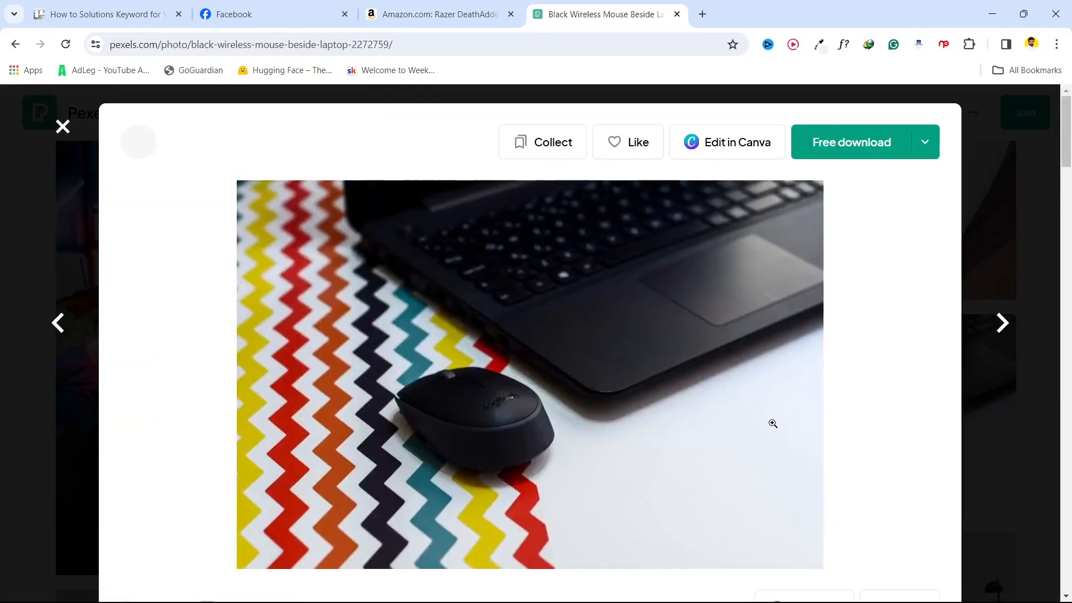
- Download the black wireless mouse photo in Medium size (1280×848) and dismiss the donation prompt
left_click(925, 147)
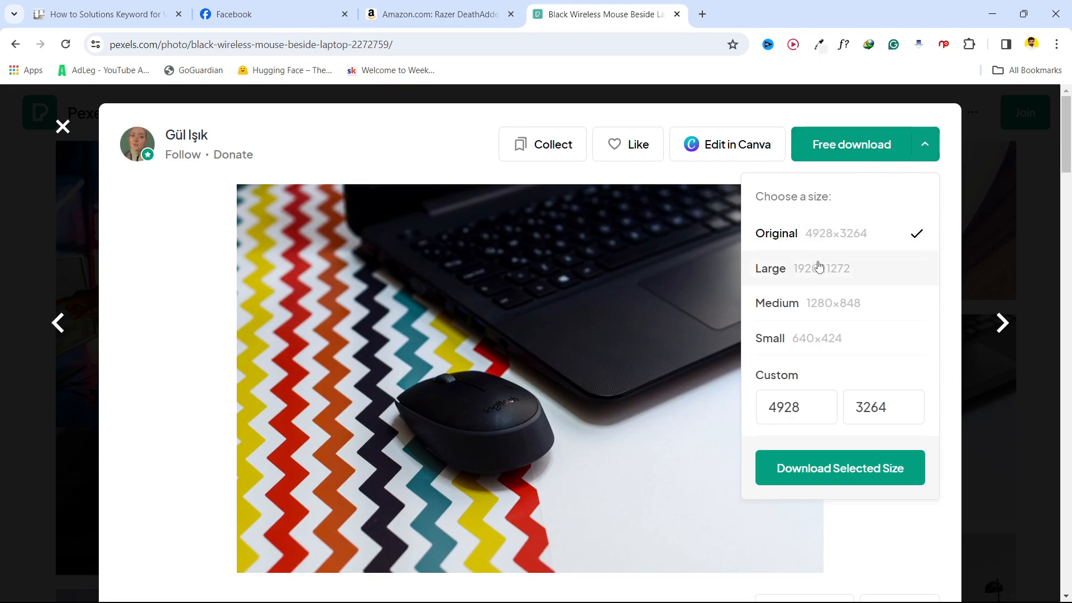
left_click(835, 306)
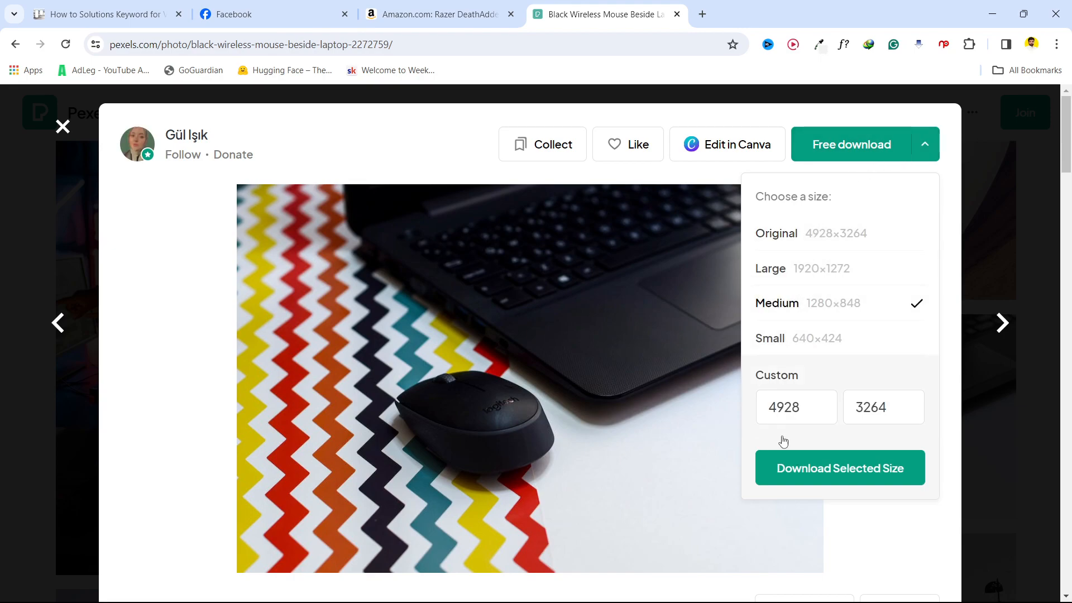
left_click(833, 467)
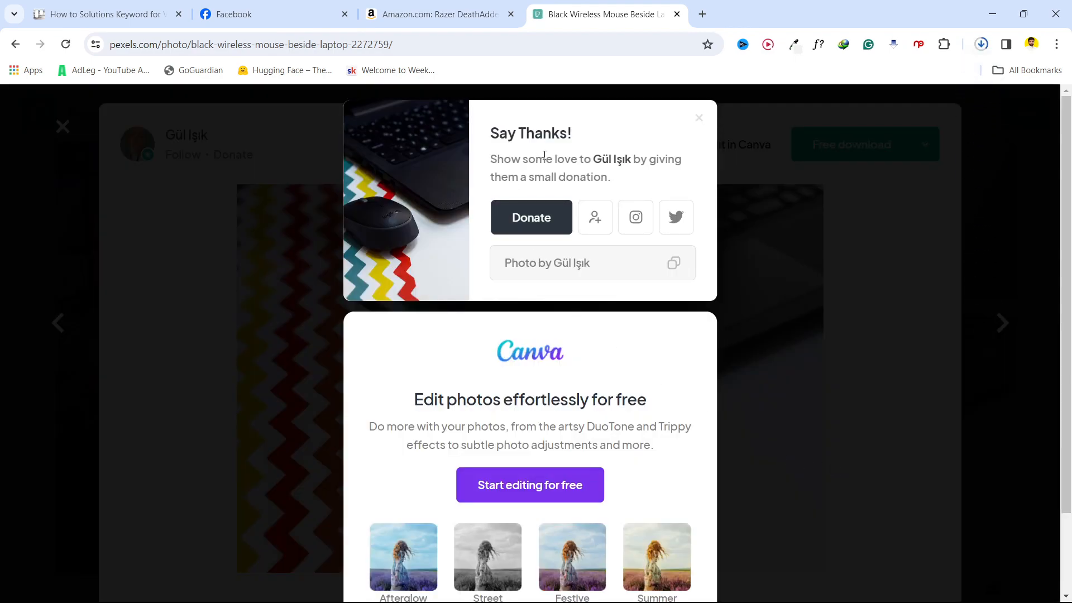
left_click(878, 423)
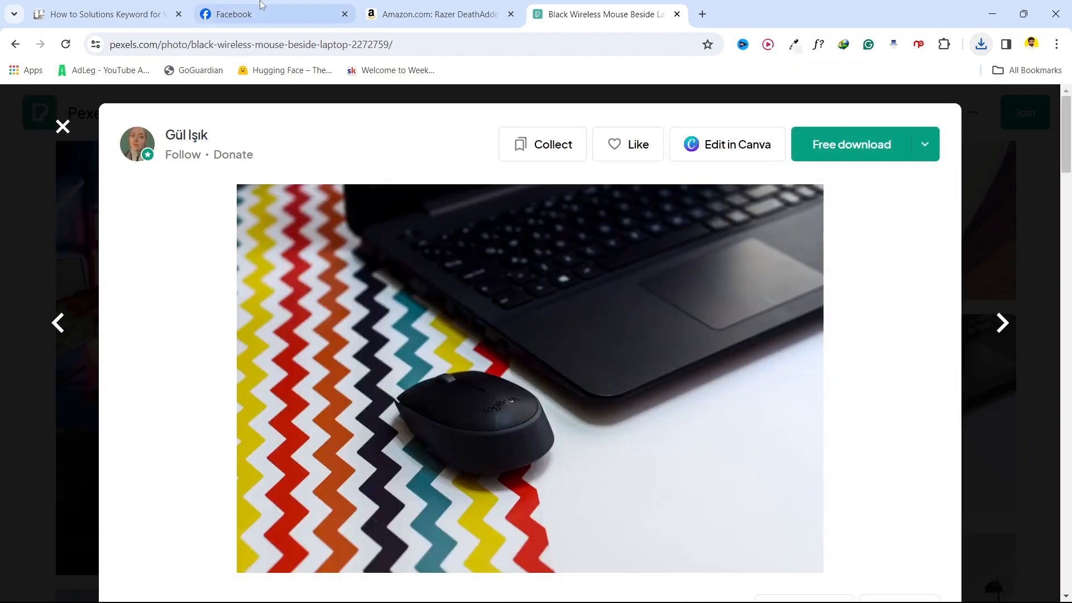
- Start a photo post on the Crazy Hacks Facebook page and attach the downloaded Pexels mouse image from Downloads
left_click(273, 14)
scroll(702, 360, "down", 1)
left_click(812, 406)
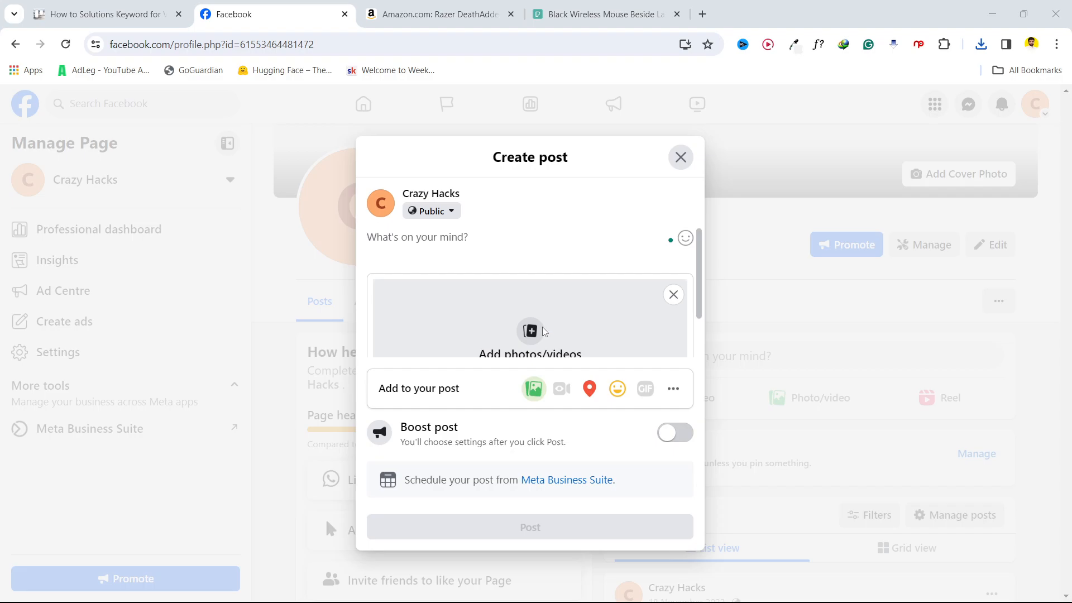
left_click(543, 331)
left_click(76, 162)
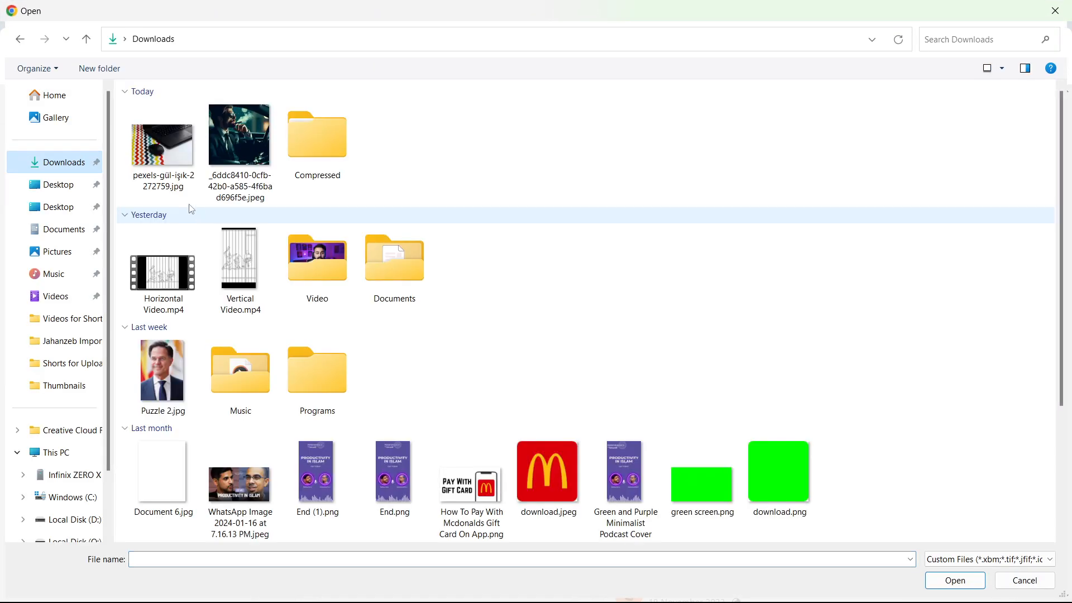
double_click(168, 147)
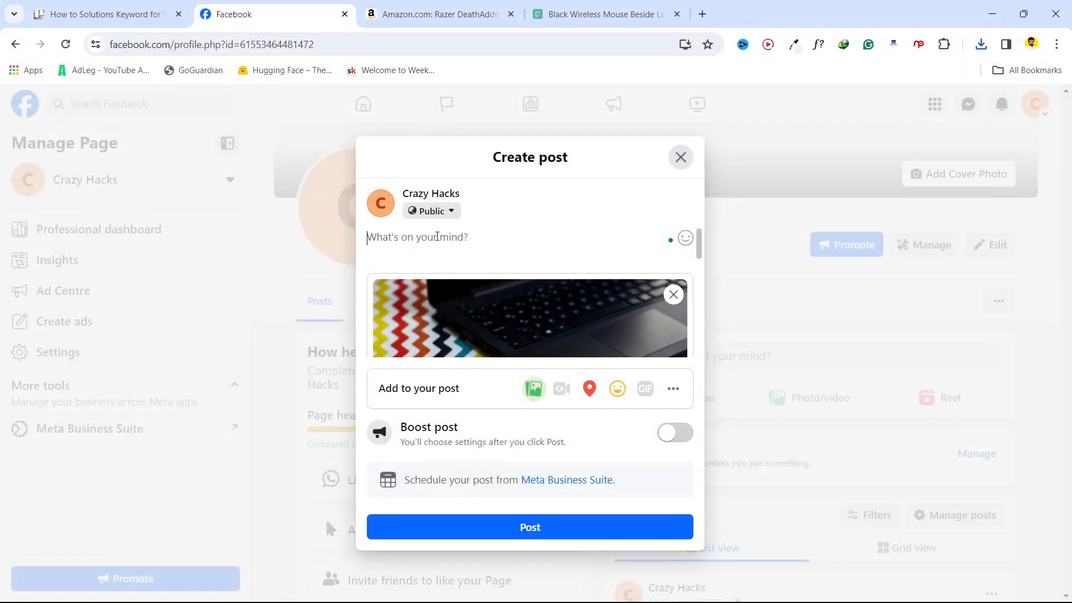
type("https://amzn.to/4bqsXOE")
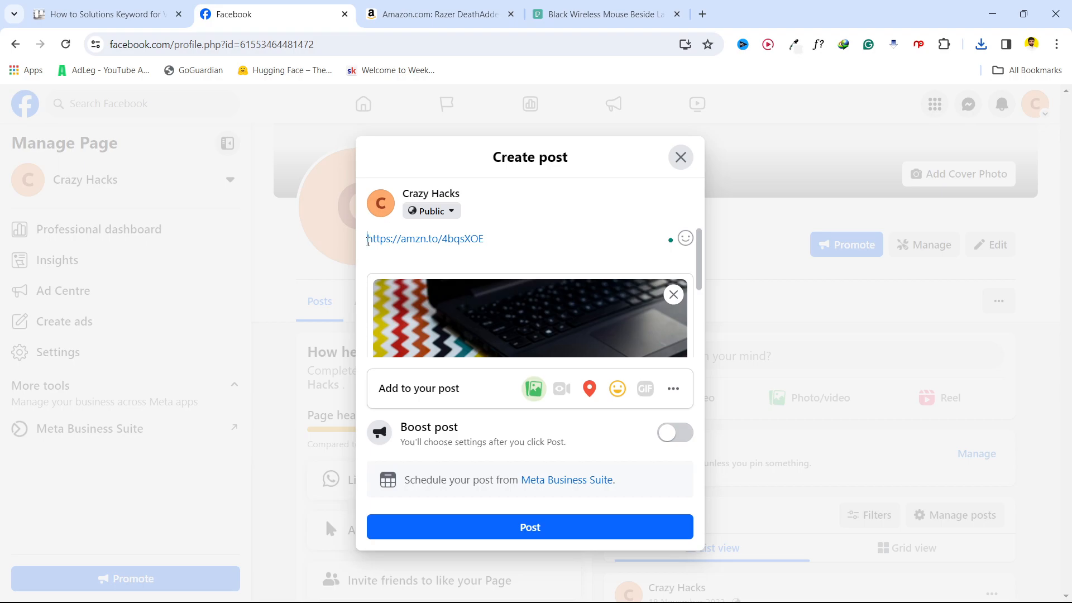
key("Return")
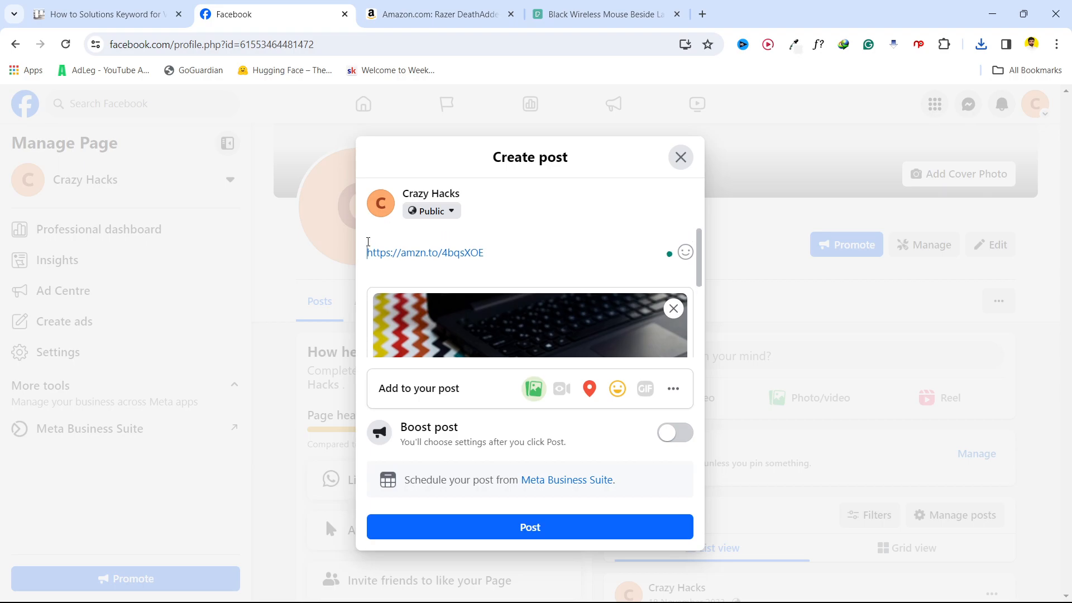
scroll(637, 276, "down", 1)
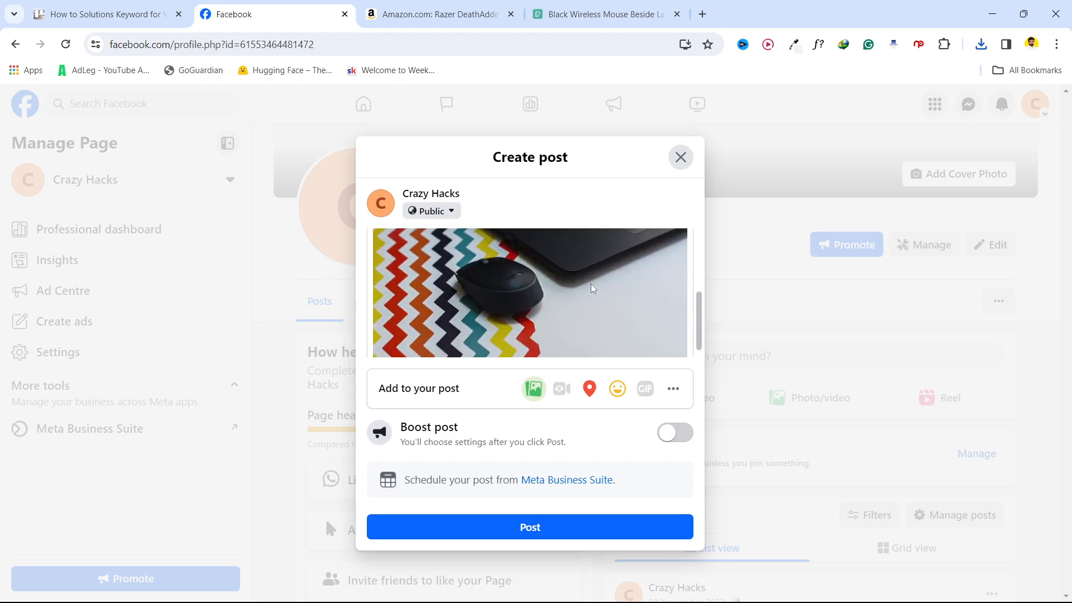
scroll(409, 256, "up", 1)
scroll(409, 255, "up", 1)
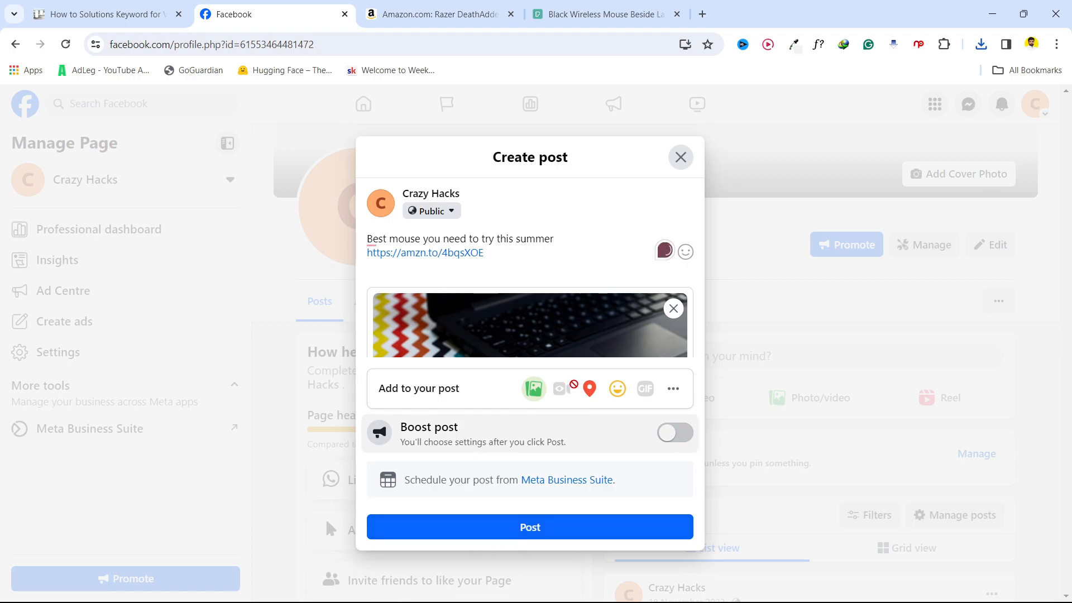
- Switch to the Microsoft Edge window showing the Google home page
left_click(676, 591)
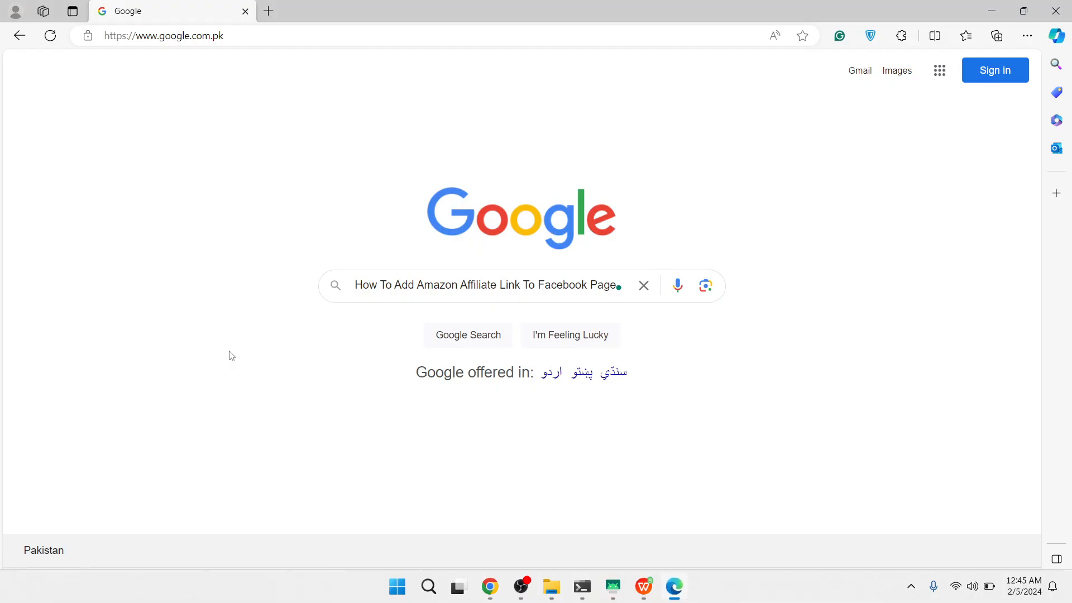